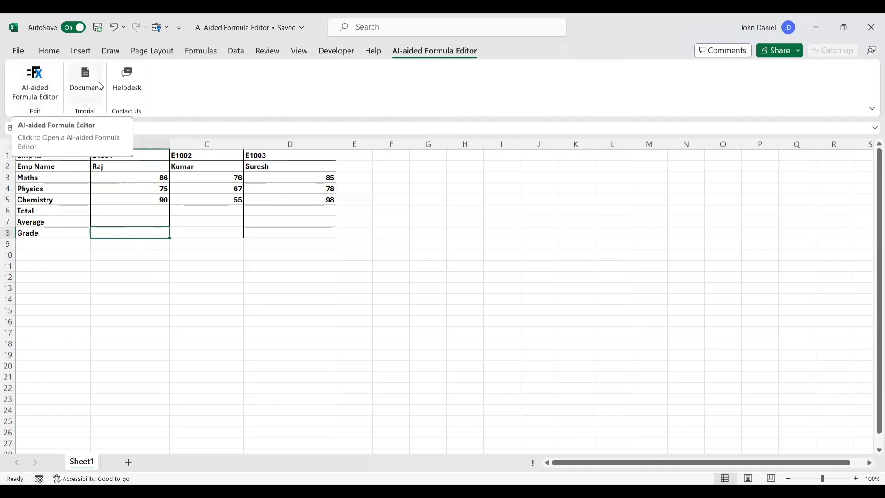
Open the AI Generator of the AI-aided Formula Editor and clear the sample formula description
left_click(37, 85)
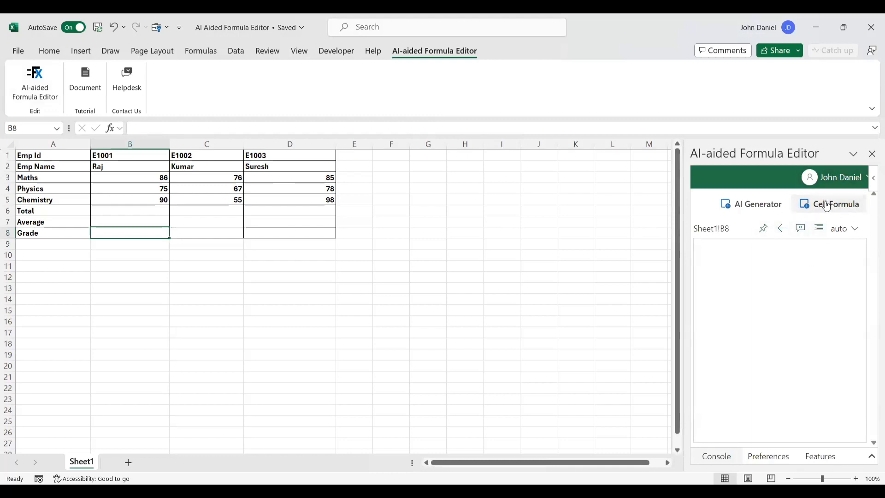
left_click(771, 209)
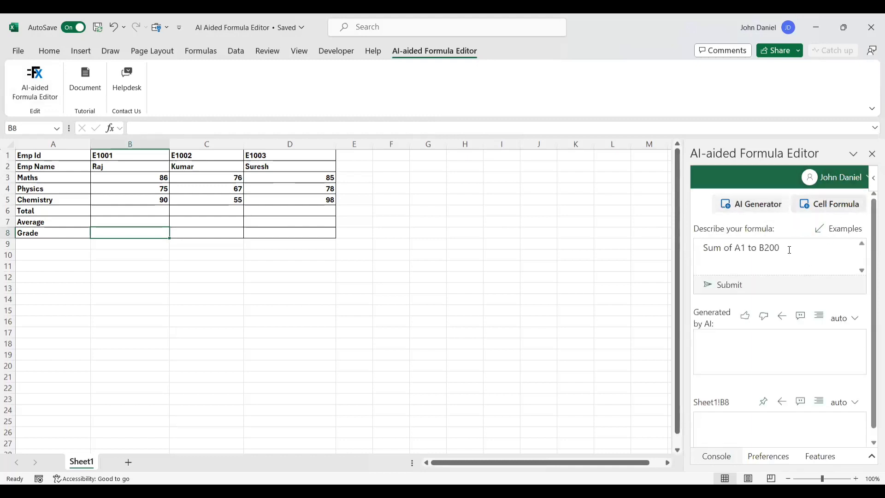
left_click_drag(790, 249, 706, 252)
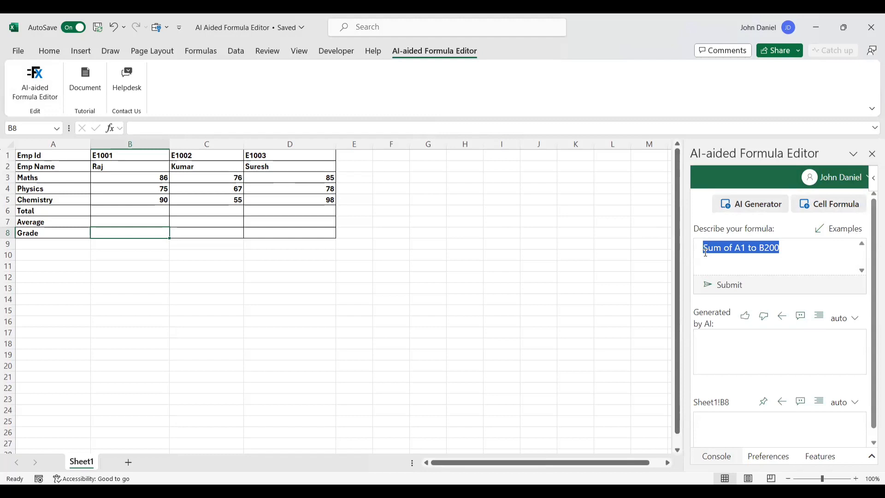
key("BackSpace")
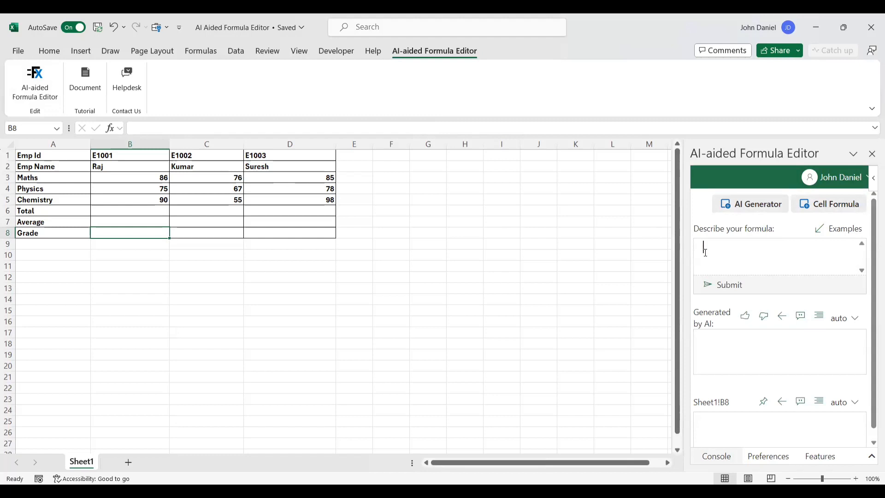
Write the formula description "calculate sum of B3 to B5", covering the first student's marks
left_click(139, 176)
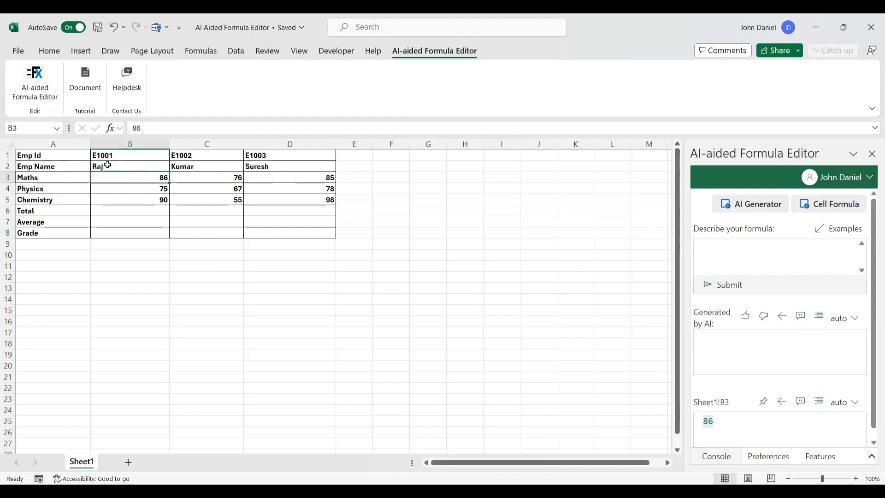
left_click(137, 211)
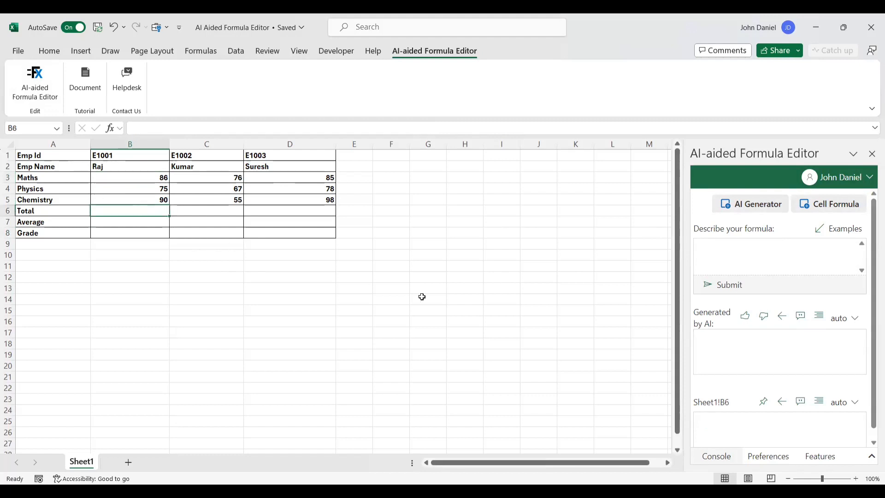
left_click(112, 178)
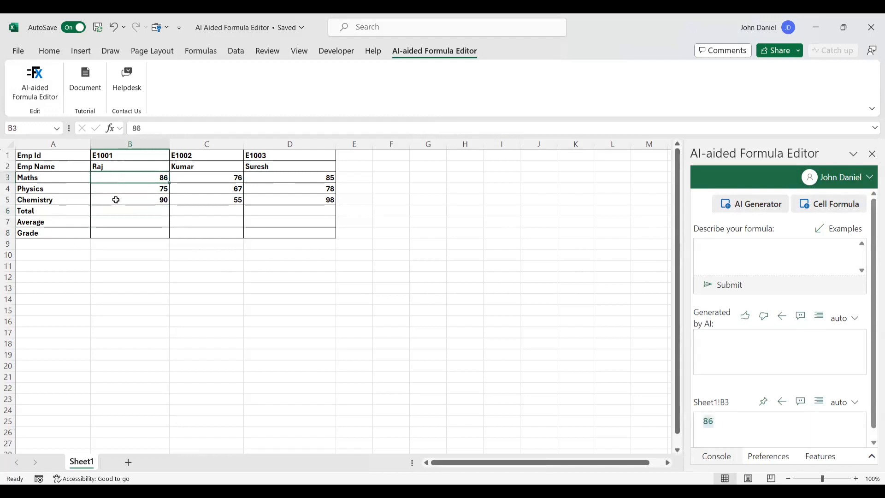
left_click(116, 199)
left_click(716, 246)
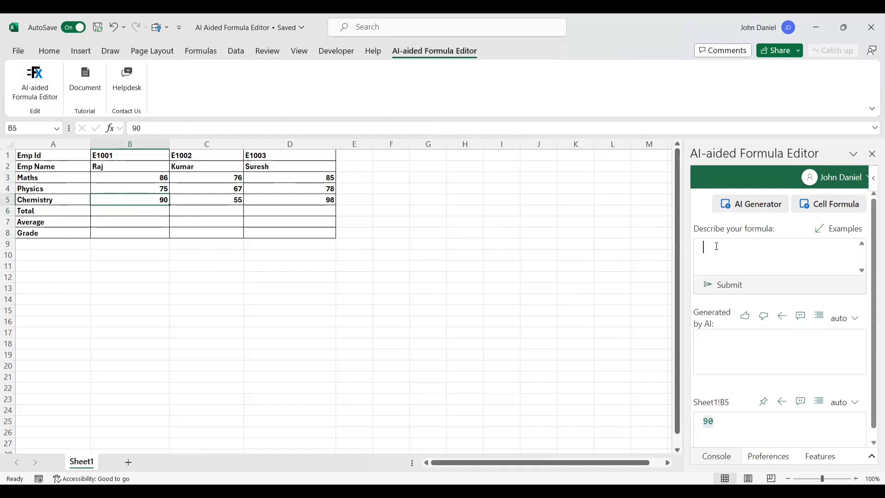
type("calculat")
key("BackSpace")
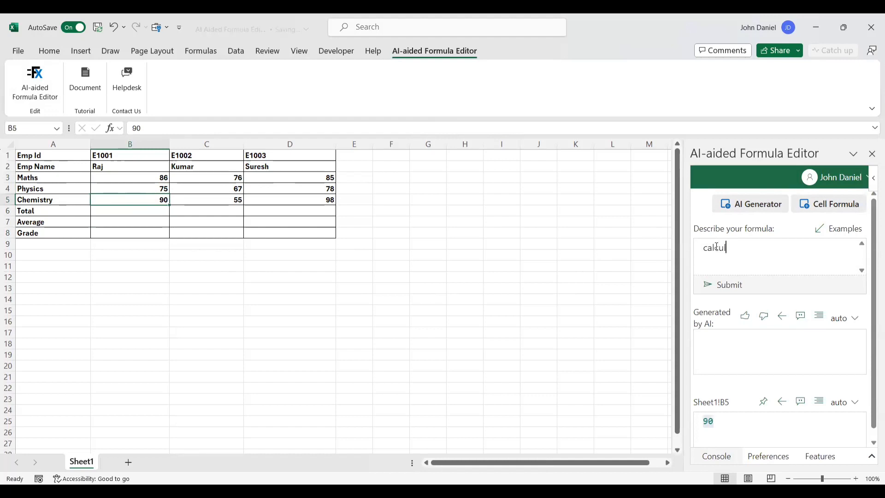
type("te sun")
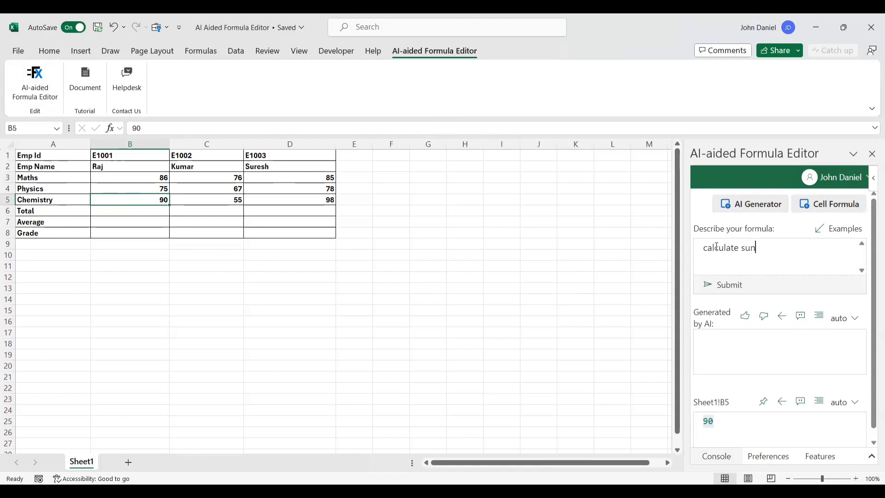
key("BackSpace")
type("m of")
left_click(115, 174)
left_click(122, 201)
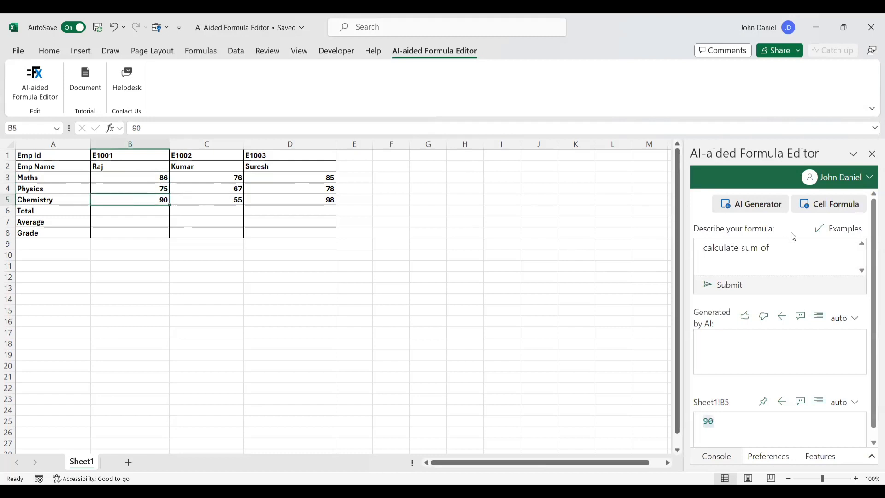
left_click(784, 251)
type("B3")
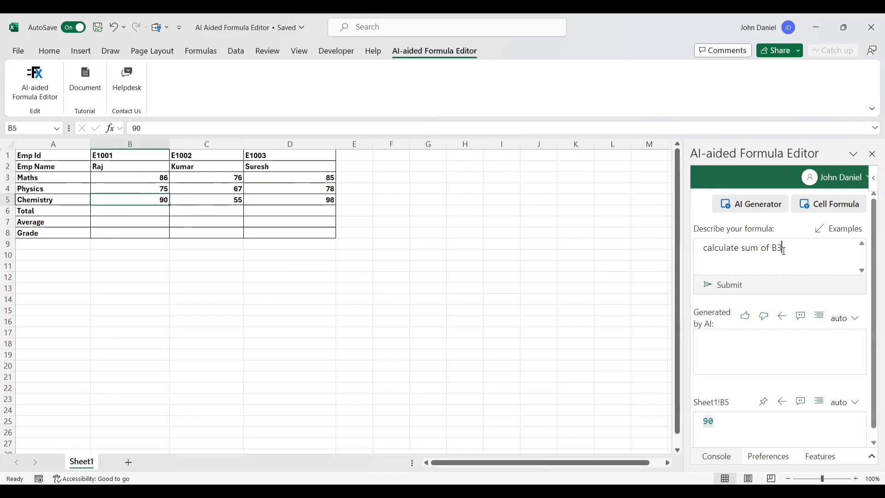
type(" to B5")
Generate the sum formula from the description and insert it into the Total cell B6
left_click(730, 291)
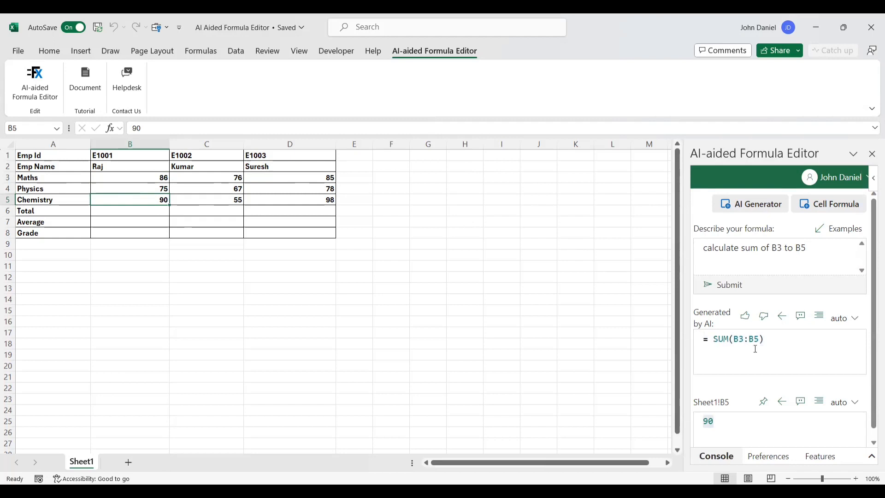
left_click(159, 210)
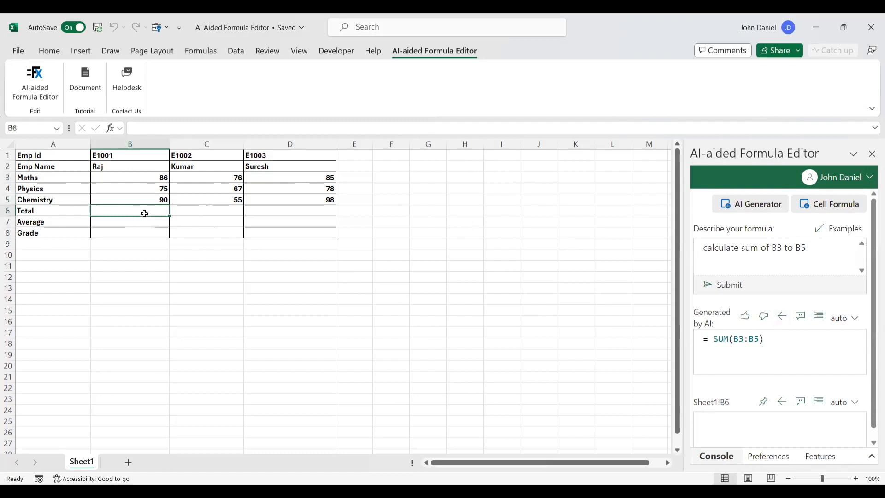
left_click(779, 319)
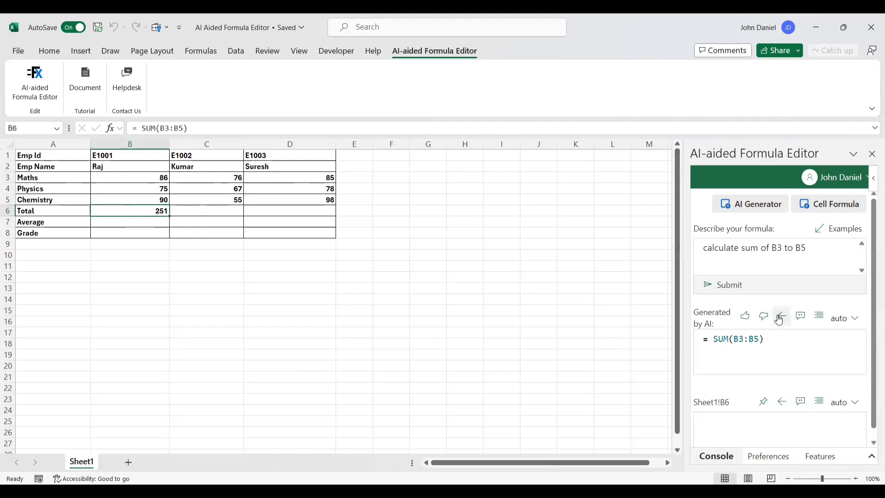
Change the formula description to "calculate average of B3 to B5"
left_click(155, 220)
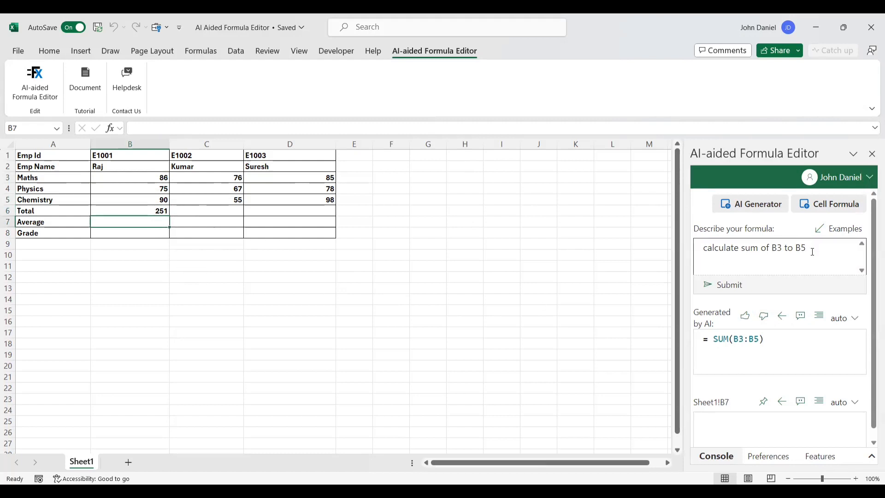
left_click_drag(810, 250, 702, 257)
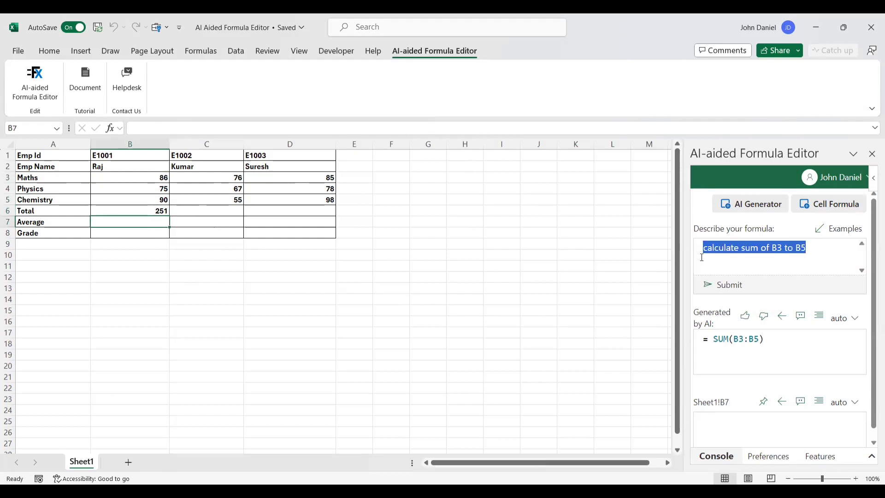
left_click(757, 248)
key("BackSpace")
key("BackSpace")
key("BackSpace")
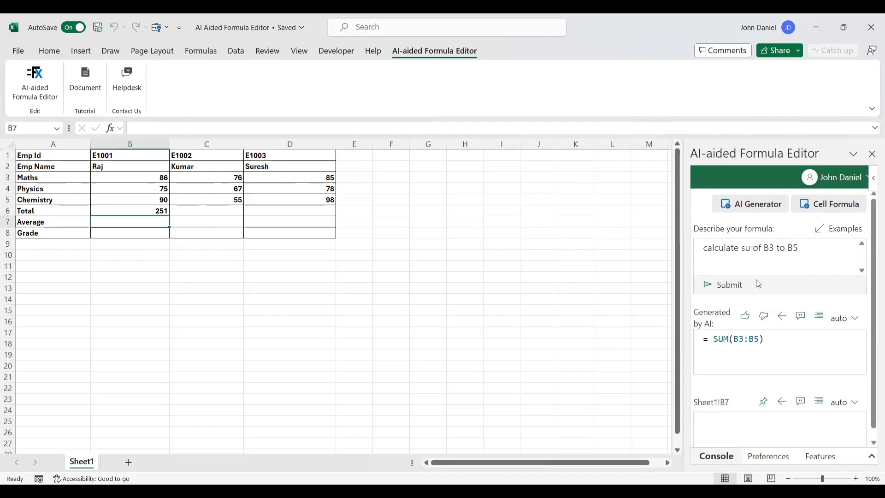
type("average")
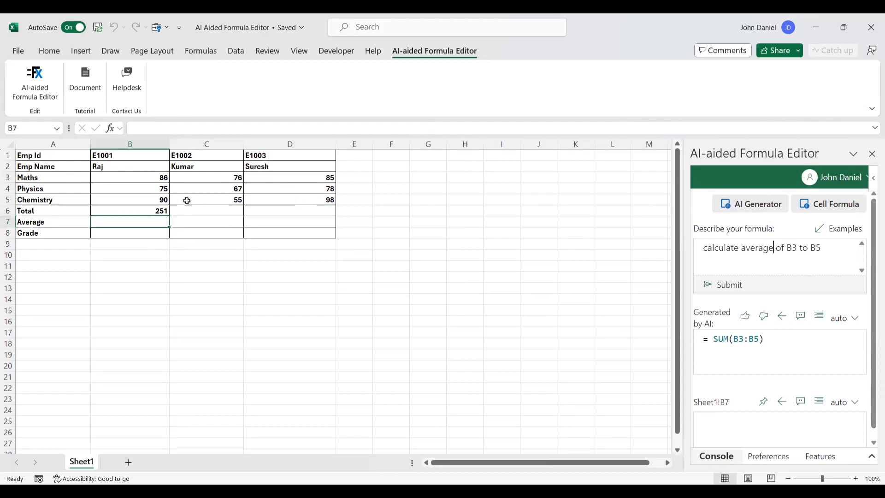
left_click(138, 178)
left_click(152, 199)
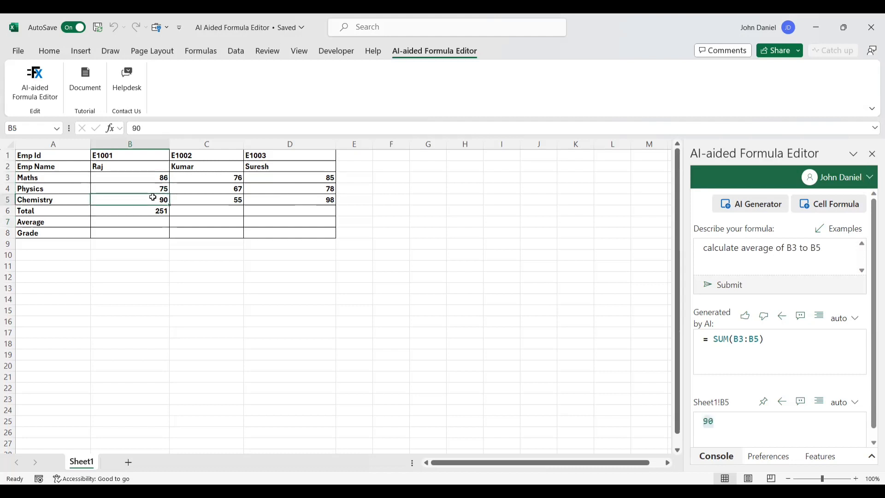
Generate the average formula from the description and insert it into the Average cell B7
left_click(726, 290)
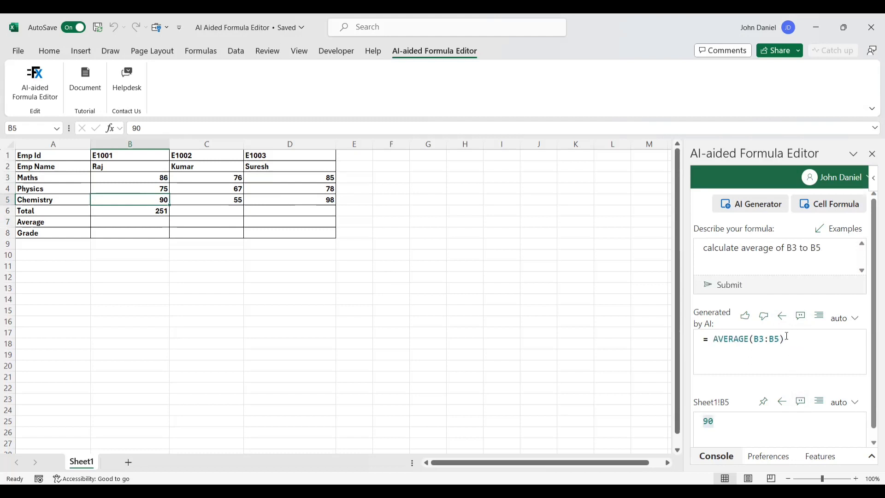
left_click(159, 223)
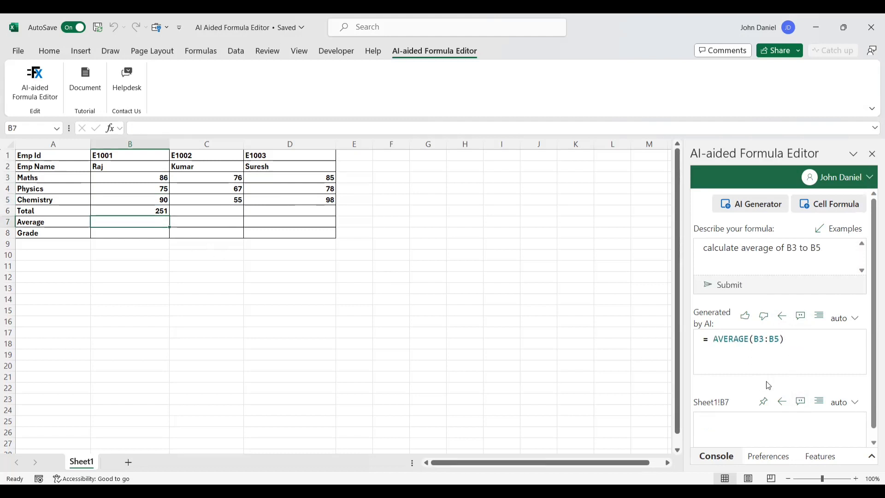
left_click(784, 322)
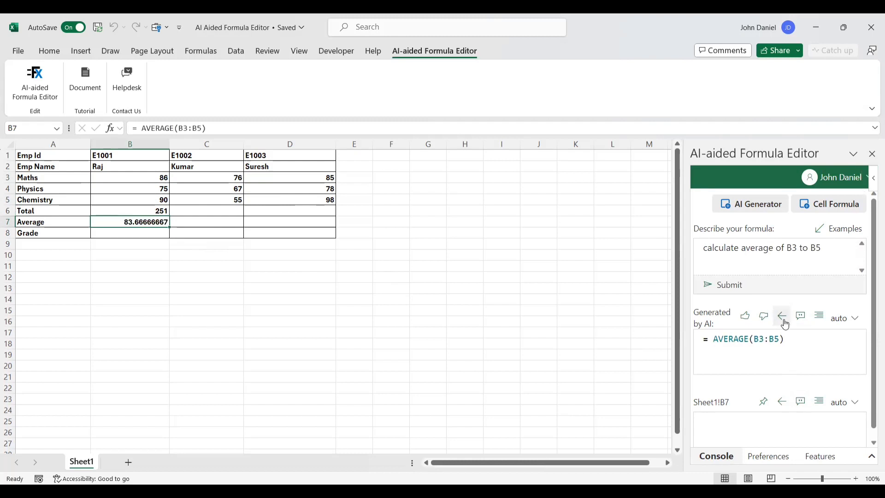
Replace the formula description with "On B8 populate 'D' if B7 greater than 80 and"
left_click(160, 234)
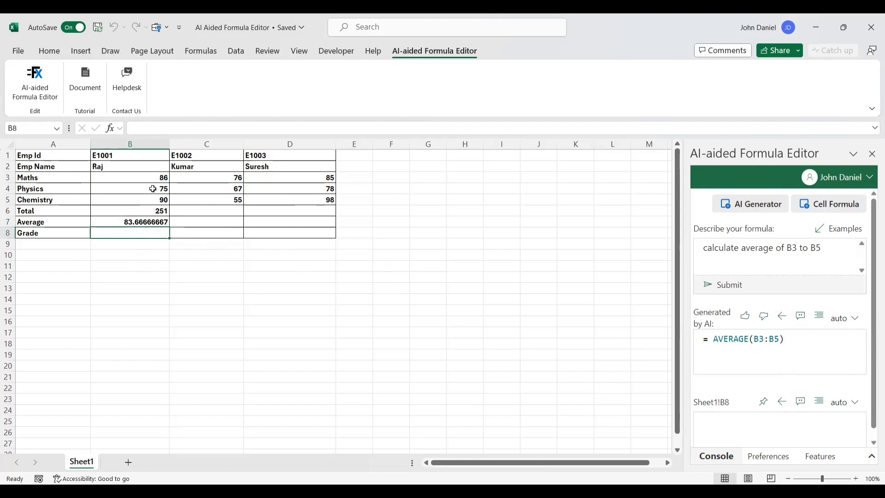
double_click(131, 232)
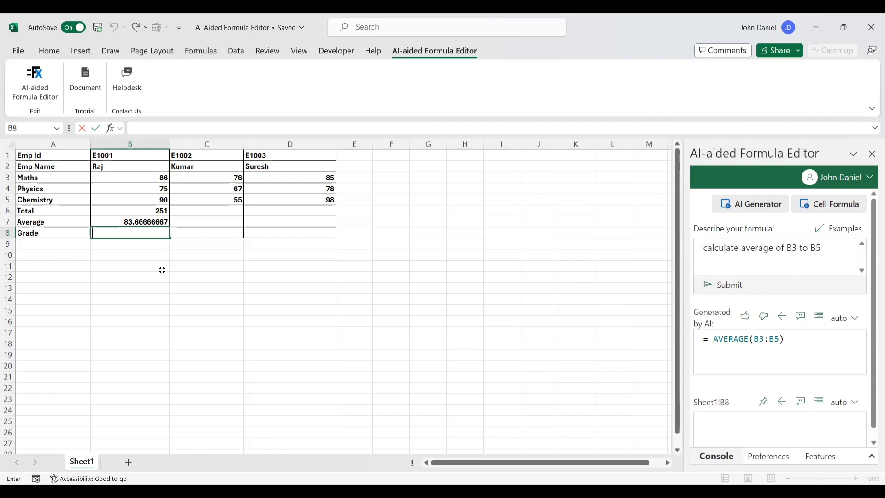
triple_click(822, 248)
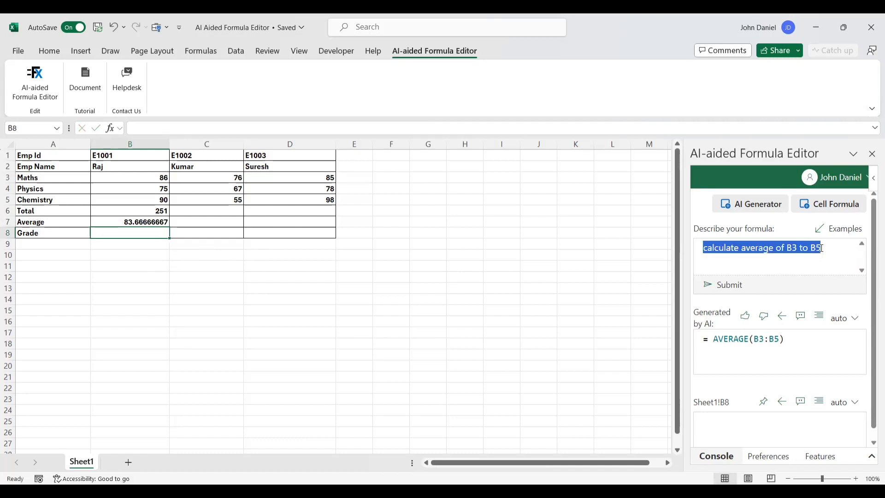
key("BackSpace")
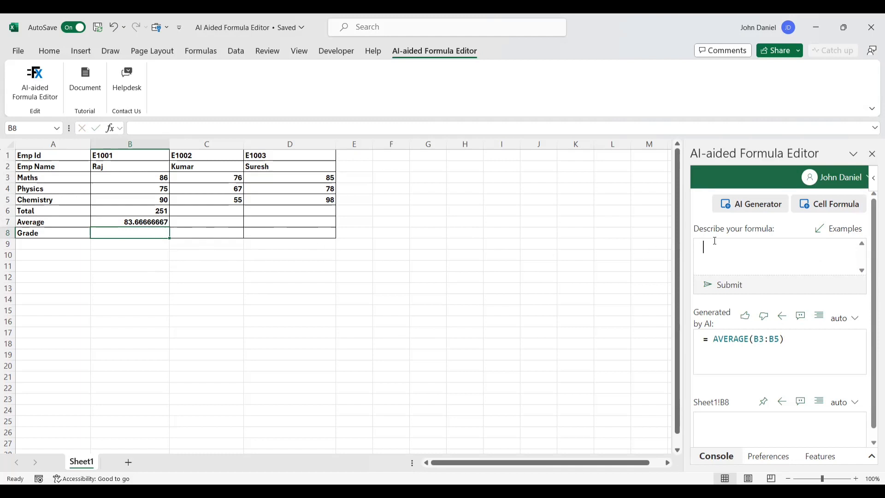
type("On B")
type("8 ")
type("populte")
type("ate")
type(" 'D' ")
type("if")
left_click(126, 220)
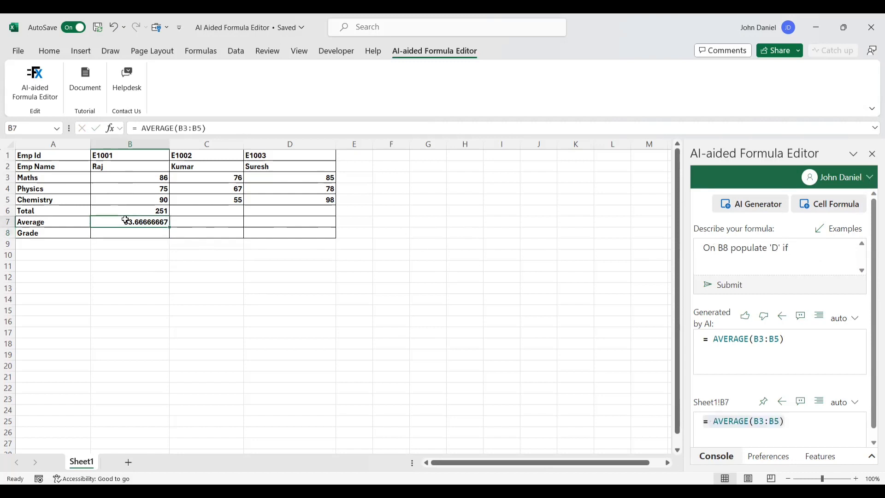
left_click(802, 244)
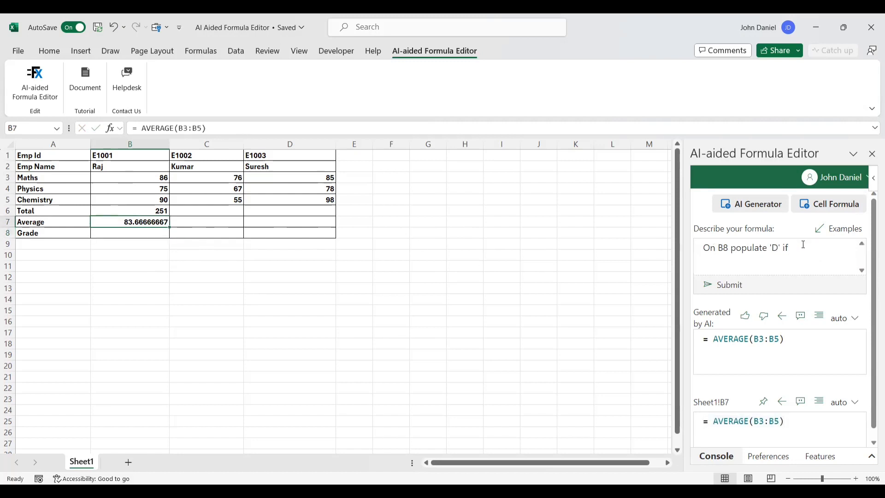
type("B7 greater than 80 and")
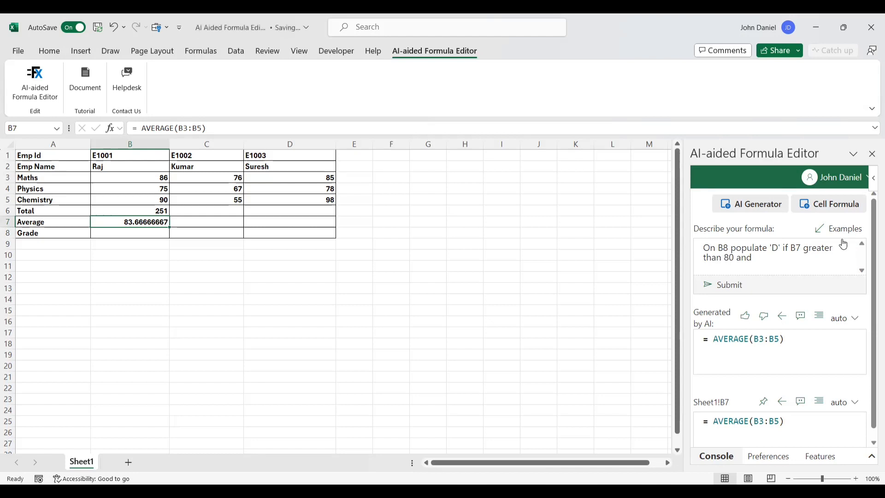
Change the described grade to 'A' and extend the description with "'B' if its between 60 to 79 and"
left_click(777, 247)
key("BackSpace")
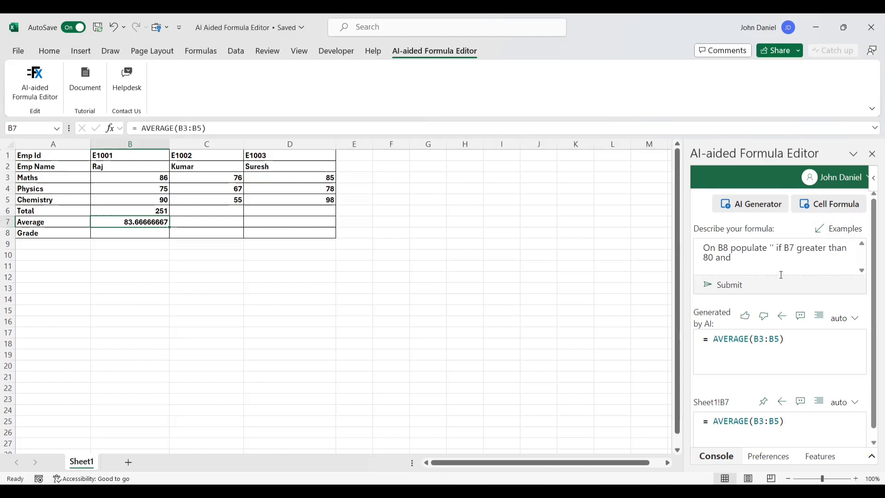
type("A")
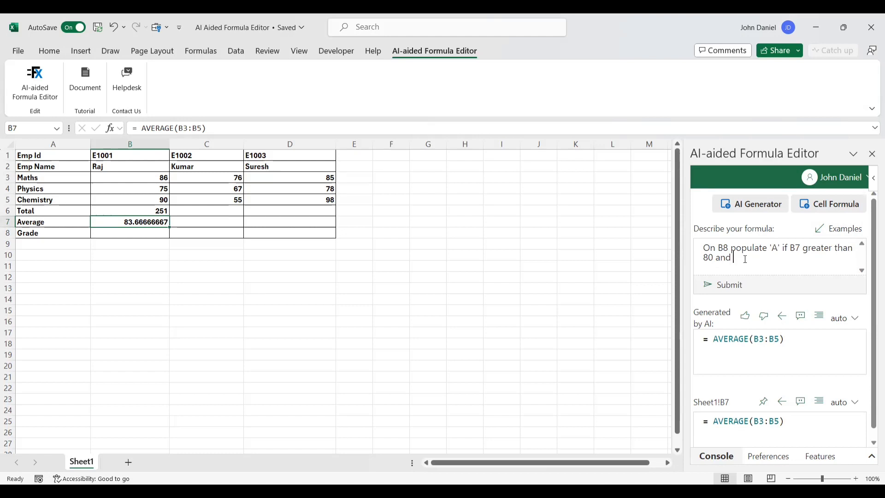
type("'B' if its between")
type("60 to 79 and '")
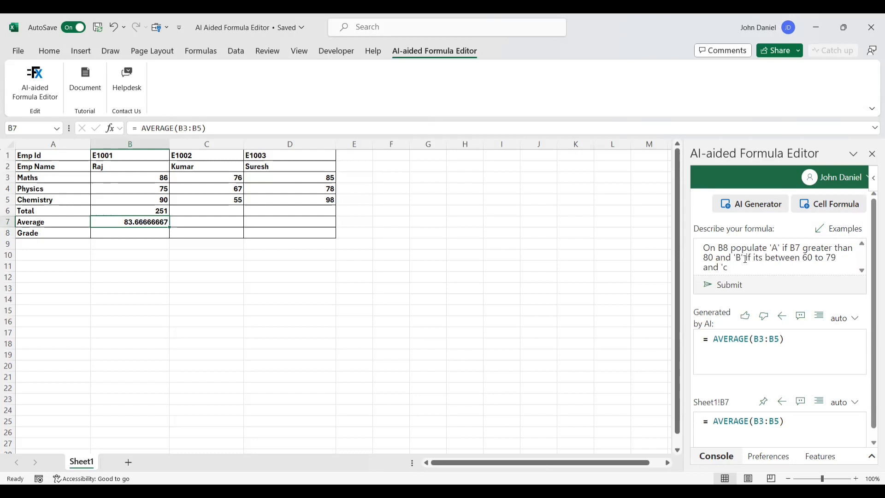
Extend the formula description with "'C' ifs between 40 to 59 else" after the 'B' condition
type("C' ifts between")
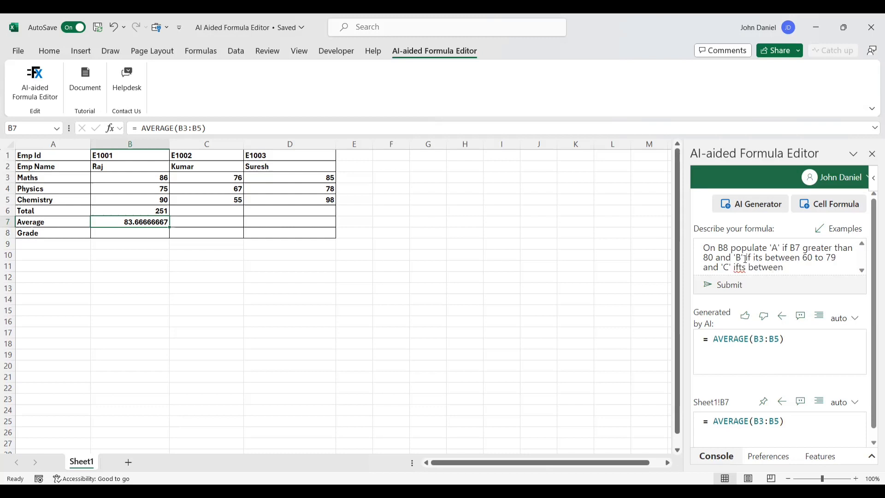
key("BackSpace")
key("BackSpace")
key("BackSpace")
key("BackSpace")
key("BackSpace")
key("BackSpace")
key("BackSpace")
key("BackSpace")
key("BackSpace")
key("BackSpace")
key("BackSpace")
type("s")
type(" between")
type("40")
type(" 50")
key("BackSpace")
key("BackSpace")
key("BackSpace")
type("to 59 else")
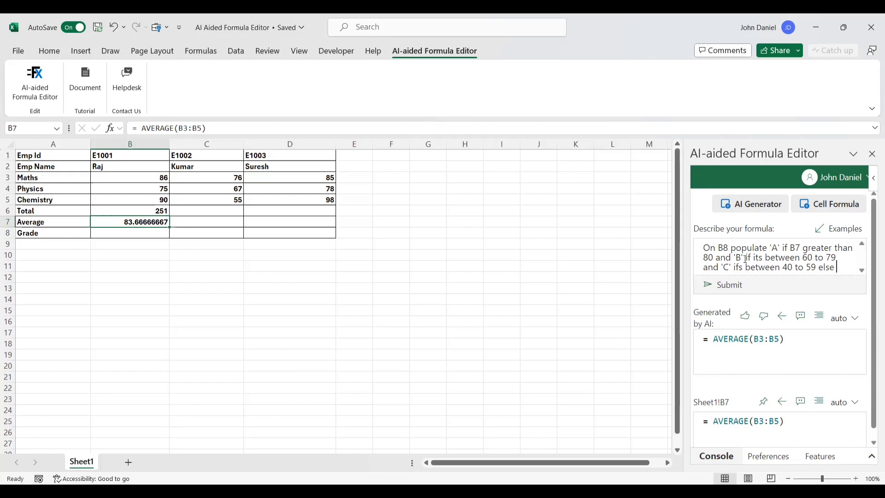
Complete the grade formula description with "populate 'D'" as the fallback
type(" populte")
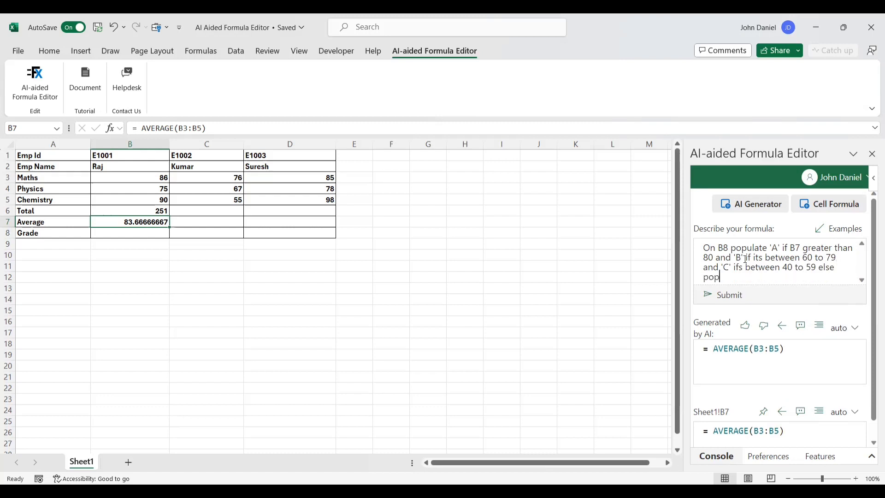
key("BackSpace")
key("BackSpace")
type("ate ")
type("D'")
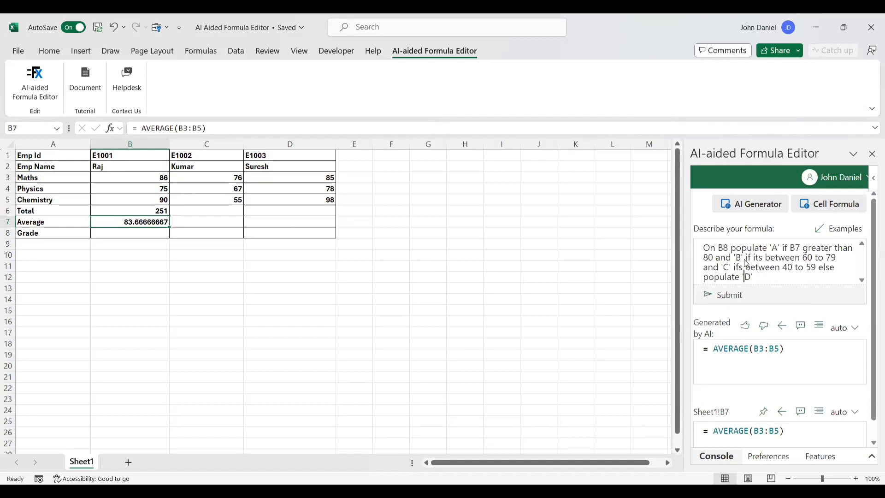
Switch to the web browser and shorten the workshop page's address to load the be10x.in home page
left_click(532, 326)
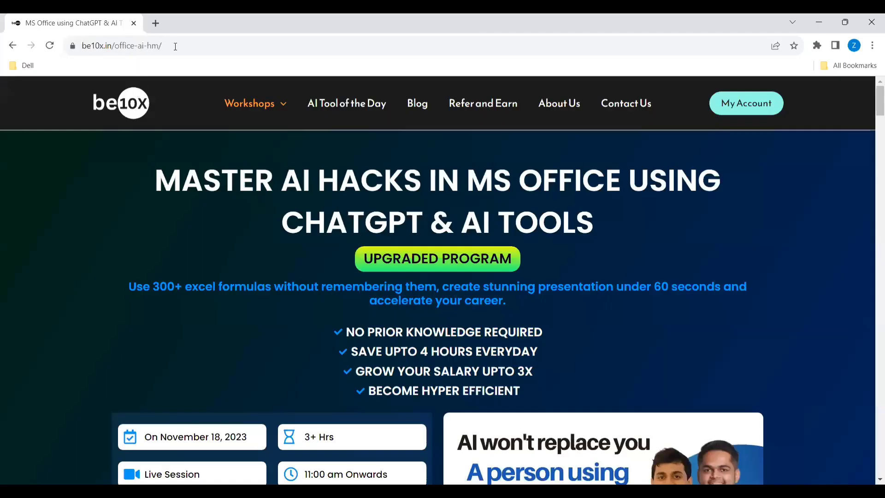
left_click(175, 46)
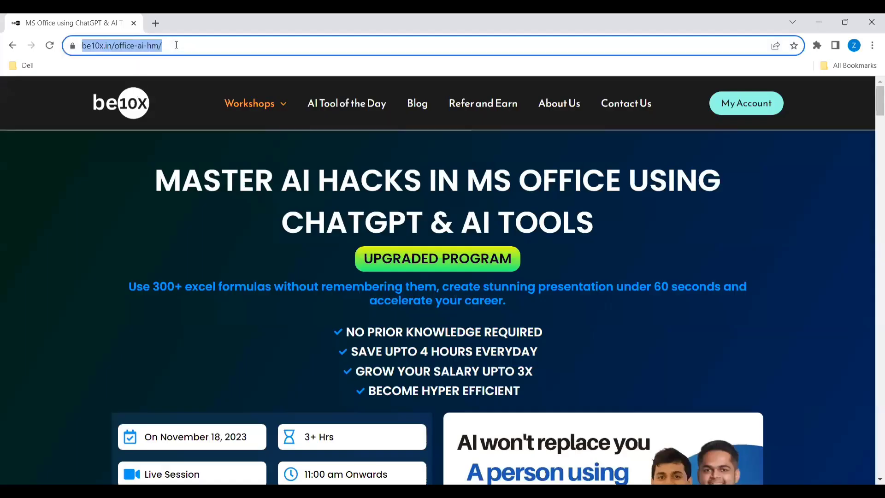
left_click(175, 45)
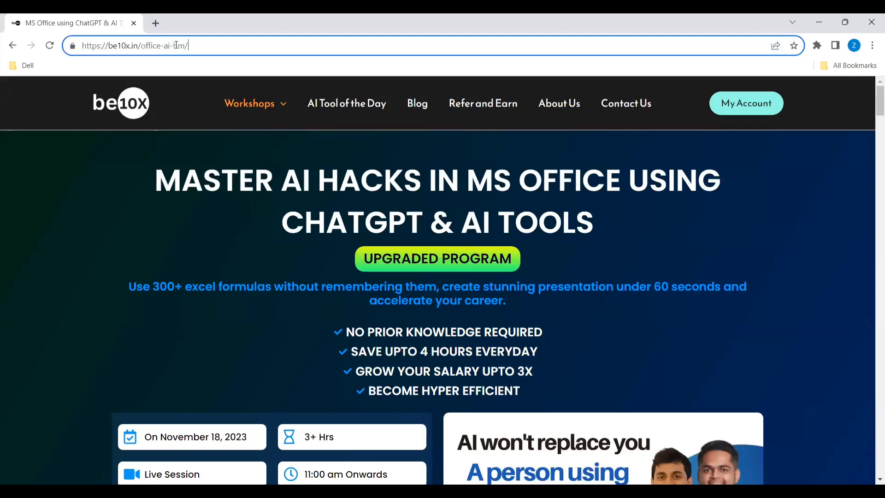
key("BackSpace")
key("BackSpace")
key("BackSpace")
key("BackSpace")
key("BackSpace")
key("BackSpace")
key("BackSpace")
key("BackSpace")
key("BackSpace")
key("BackSpace")
key("BackSpace")
key("BackSpace")
key("BackSpace")
key("BackSpace")
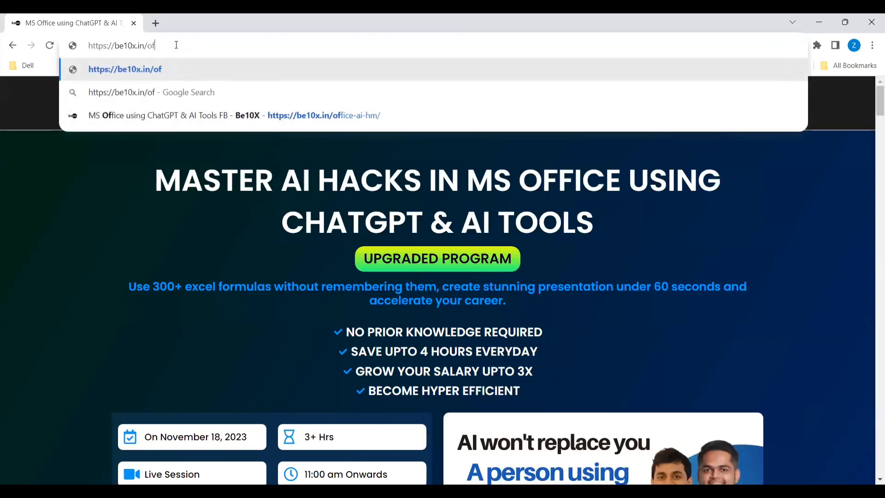
key("Return")
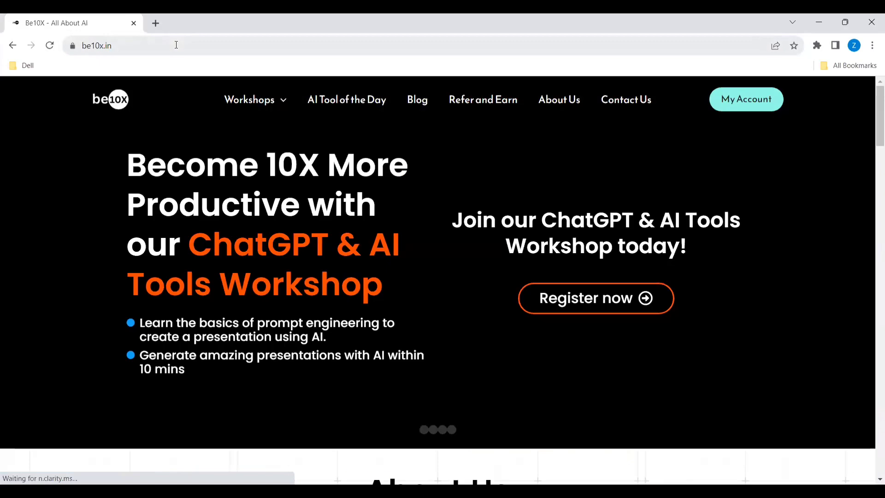
Find the Microsoft Office workshop among the home page's course cards and open its details page
scroll(361, 302, "down", 15)
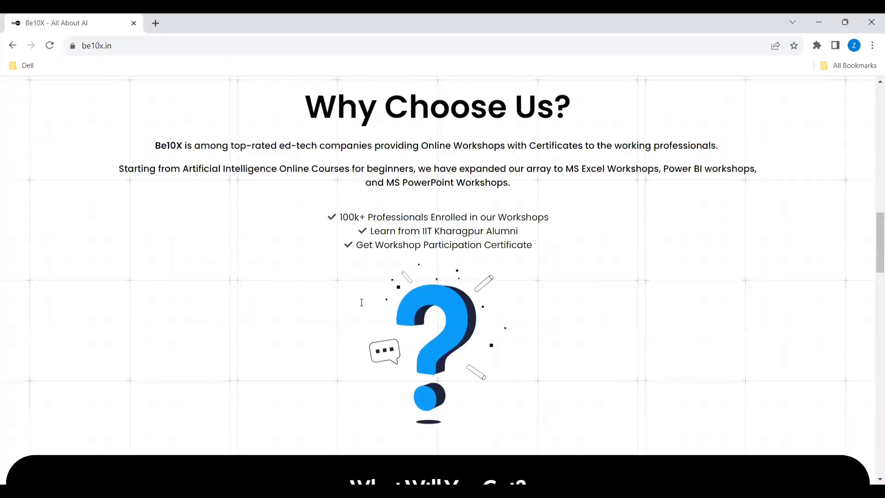
scroll(362, 301, "down", 4)
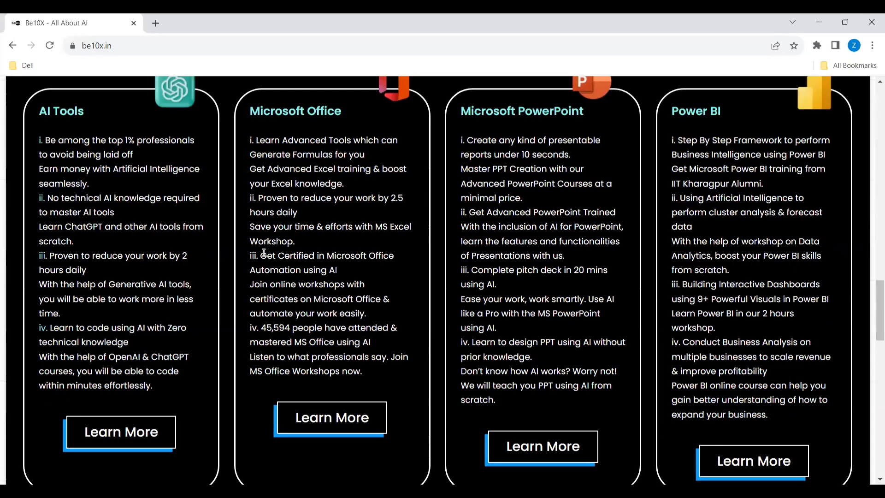
scroll(311, 293, "up", 1)
scroll(311, 293, "down", 3)
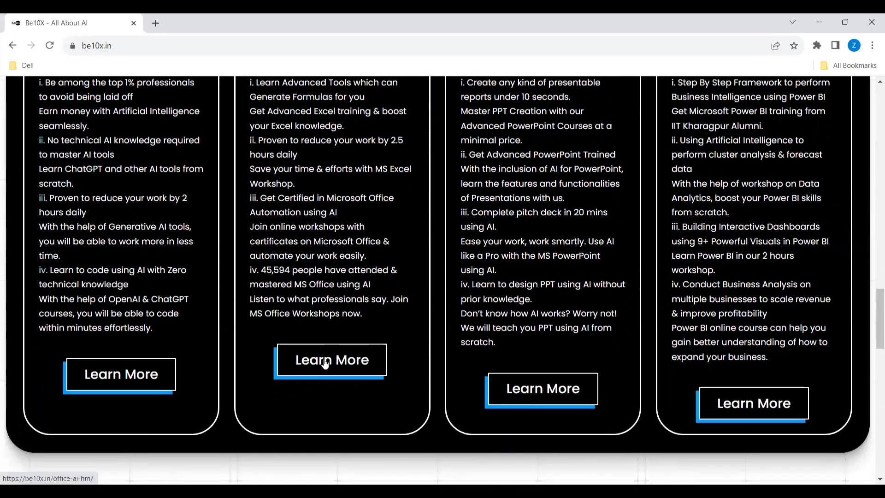
left_click(325, 363)
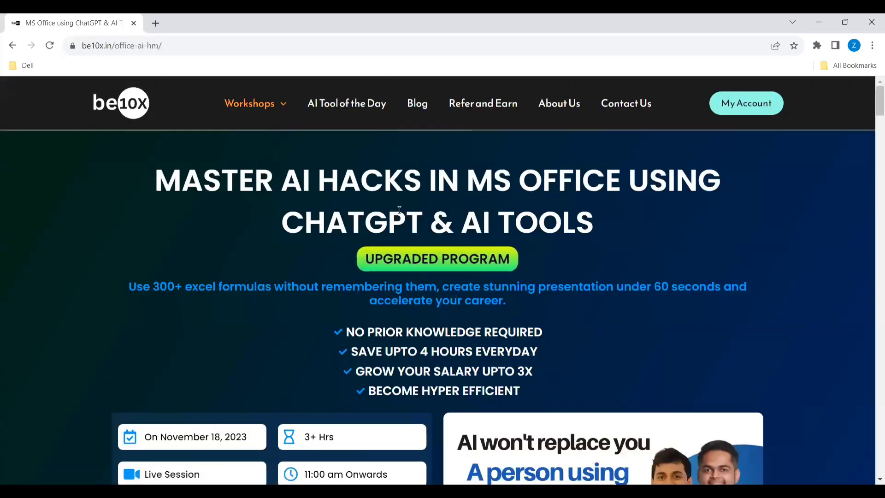
Look through the MS Office workshop page for the schedule, instructors, course benefits, topics, bonuses and reviews
scroll(399, 210, "down", 1)
scroll(399, 210, "down", 3)
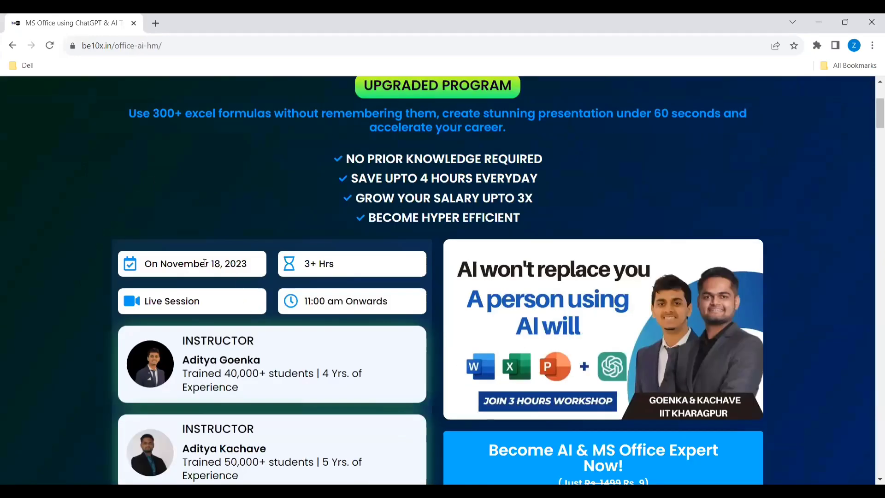
scroll(205, 263, "down", 11)
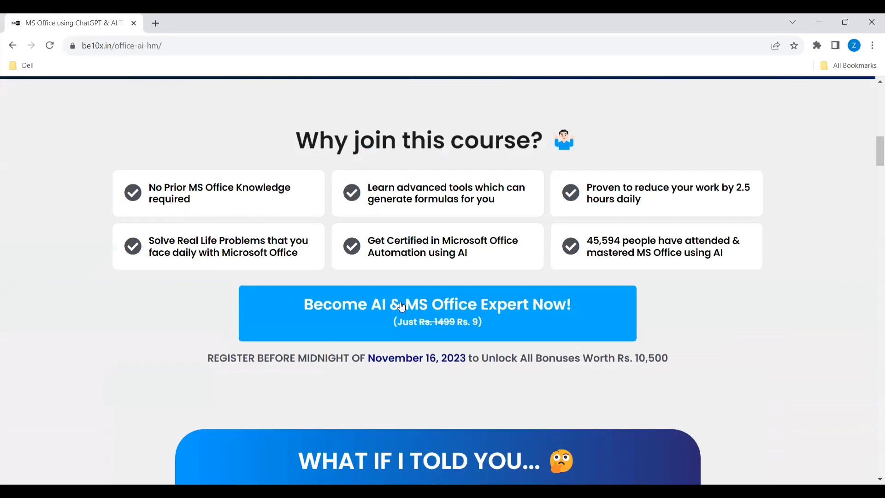
scroll(402, 306, "down", 11)
scroll(401, 302, "down", 5)
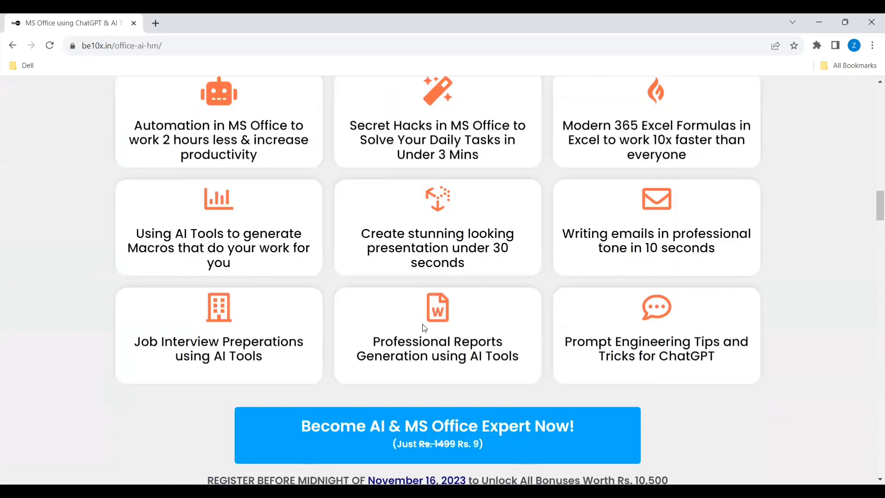
scroll(444, 402, "down", 9)
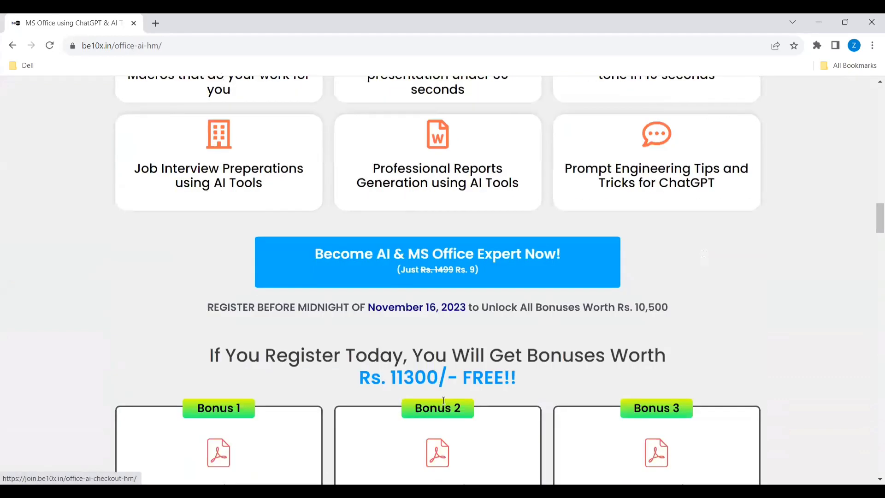
scroll(443, 400, "down", 6)
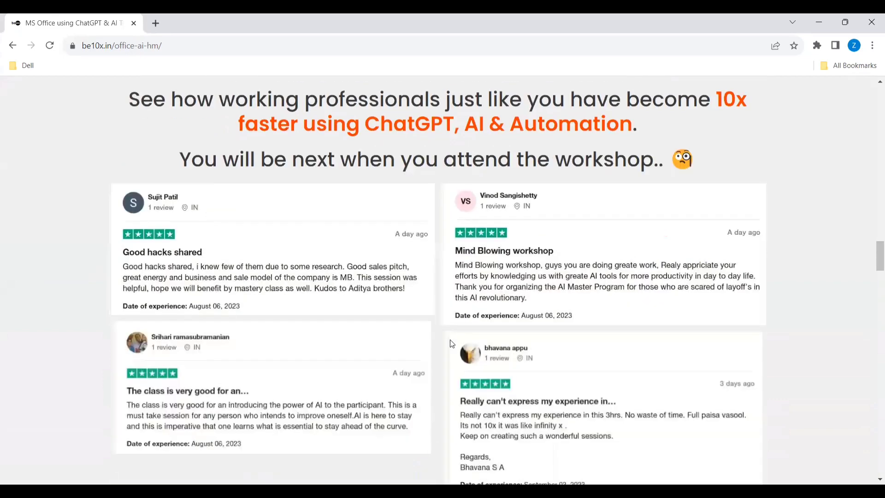
scroll(447, 368, "up", 6)
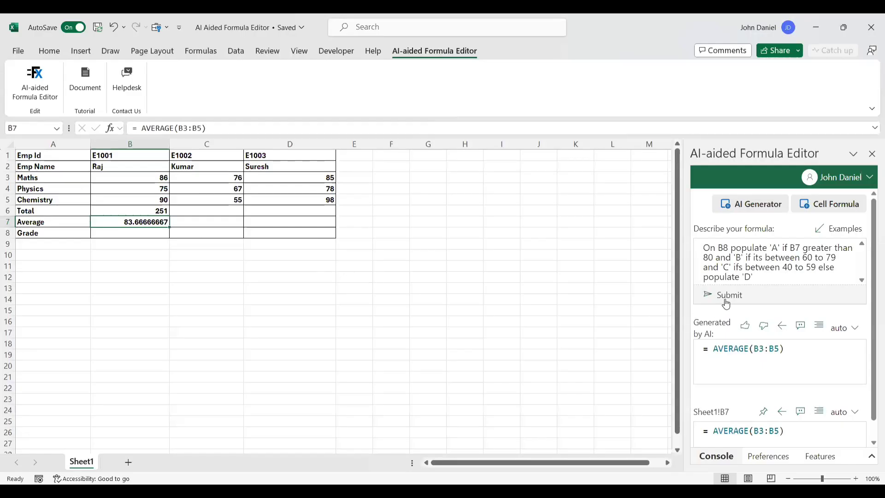
Switch back to Excel and generate the grade formula from the description for cell B8, showing it expanded
left_click(135, 233)
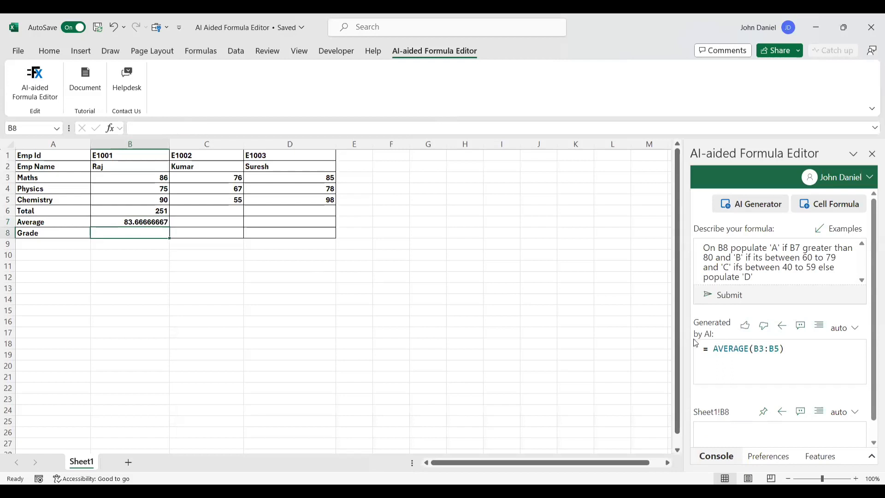
left_click(728, 295)
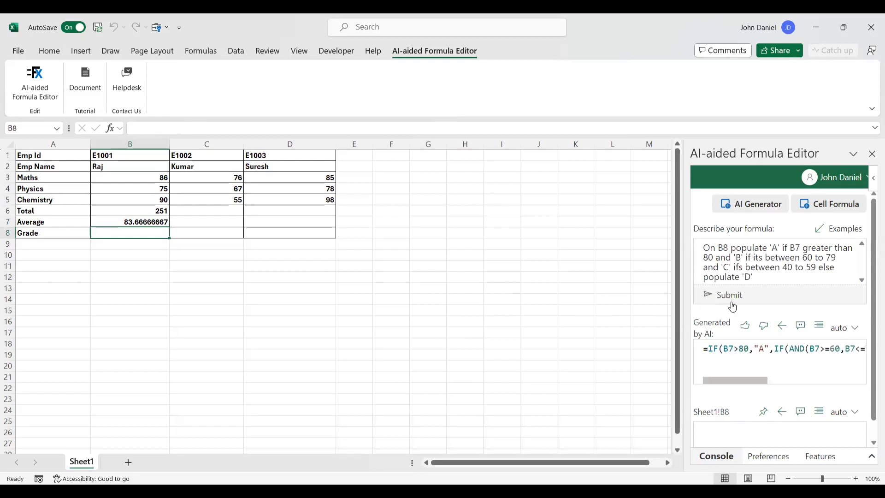
left_click(734, 372)
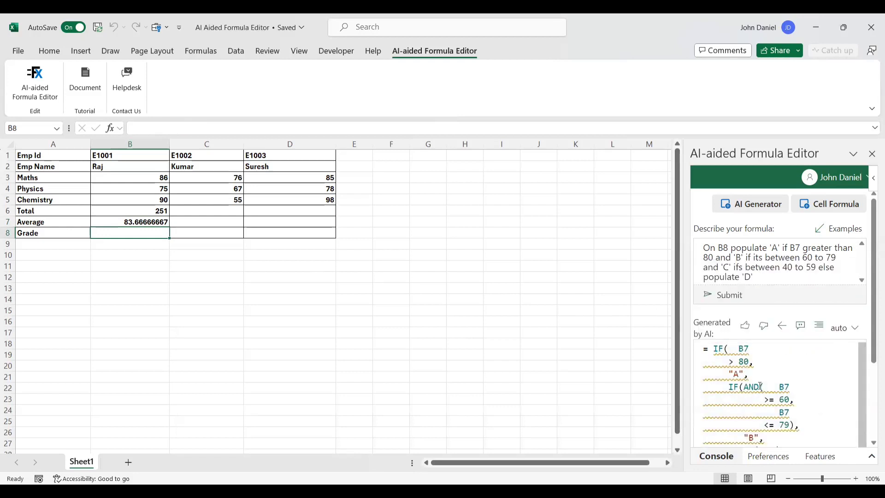
Review the generated nested IF formula for the grades and insert it into the Grade cell B8
scroll(762, 377, "down", 1)
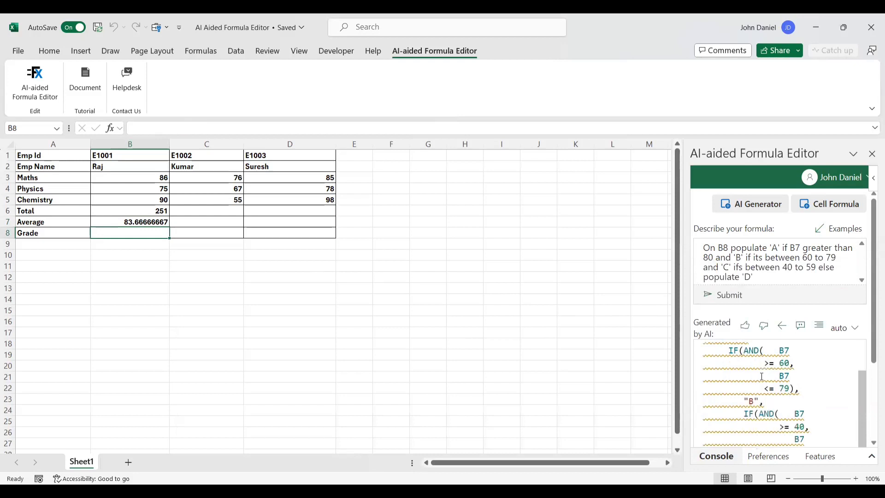
scroll(761, 371, "up", 1)
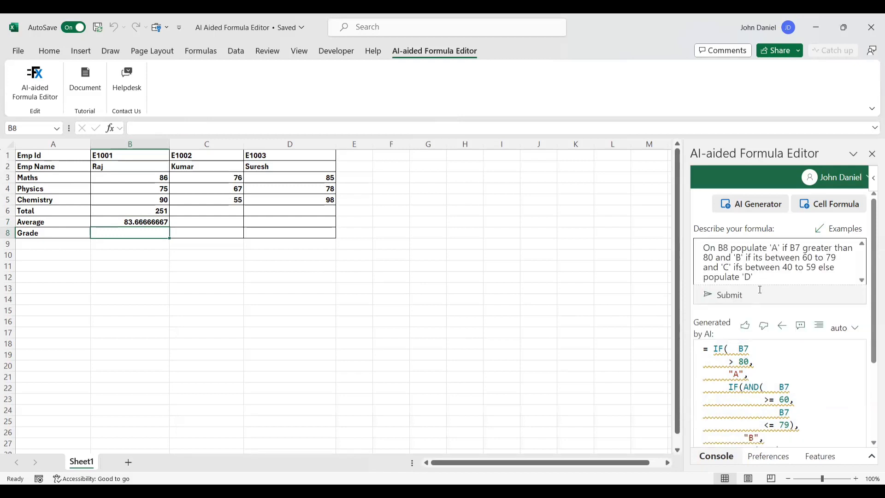
scroll(760, 360, "down", 1)
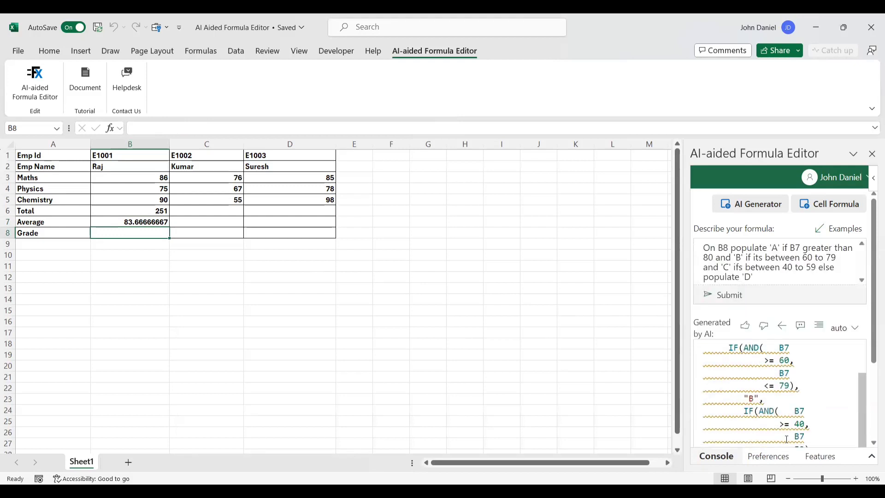
scroll(760, 360, "up", 1)
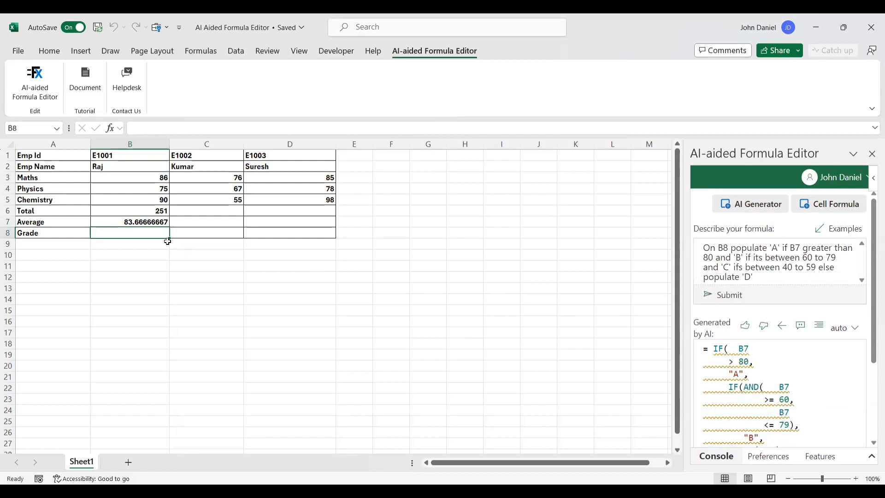
left_click(782, 325)
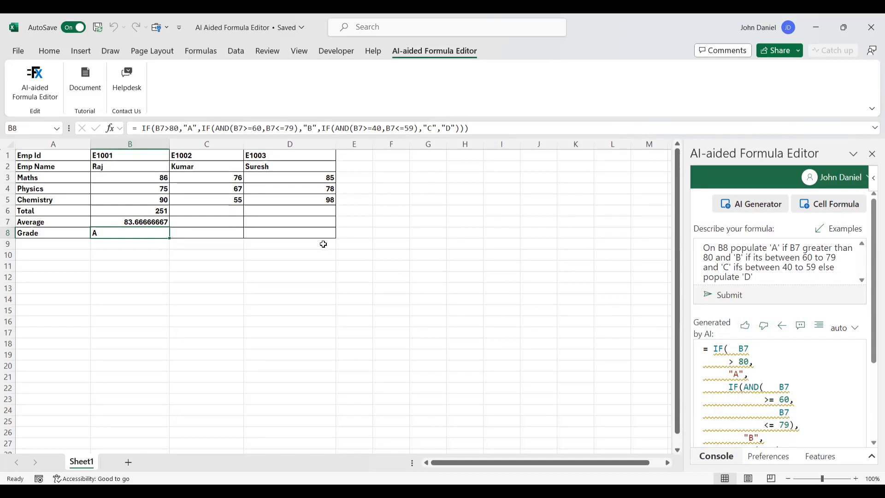
Fill the Total formula from B6 across into C6
left_click(203, 209)
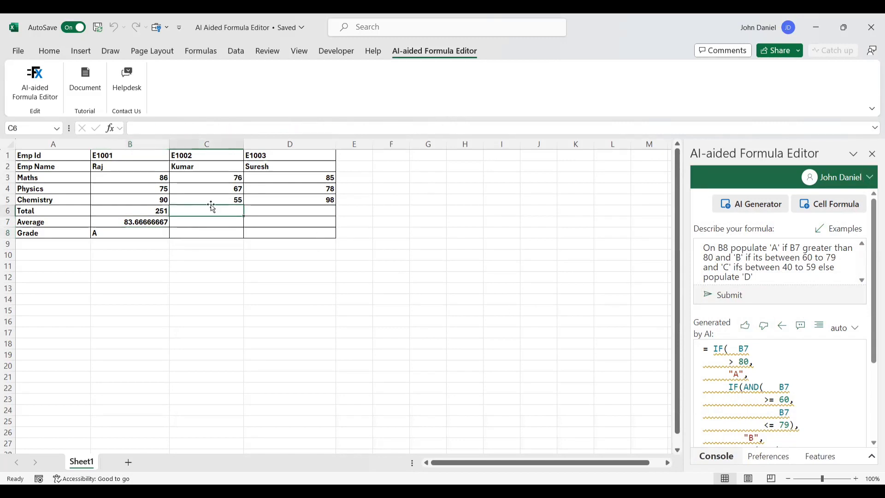
left_click(213, 199)
left_click(217, 212)
left_click(161, 212)
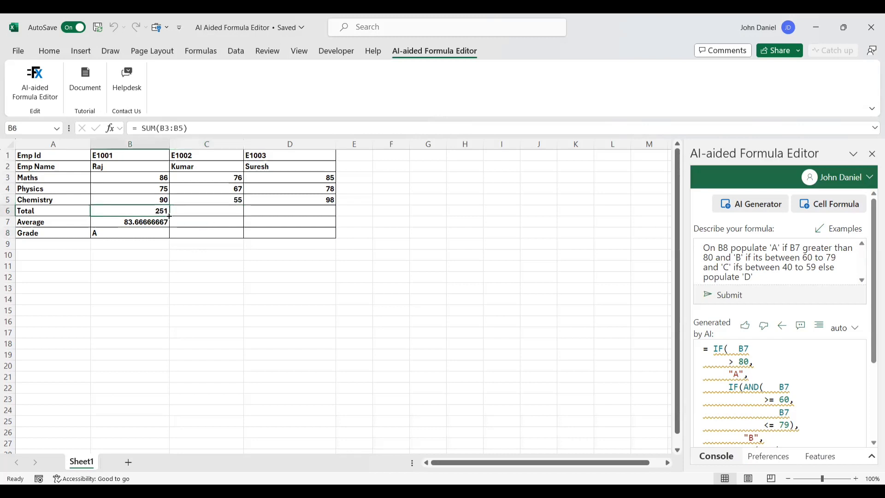
left_click_drag(170, 216, 230, 215)
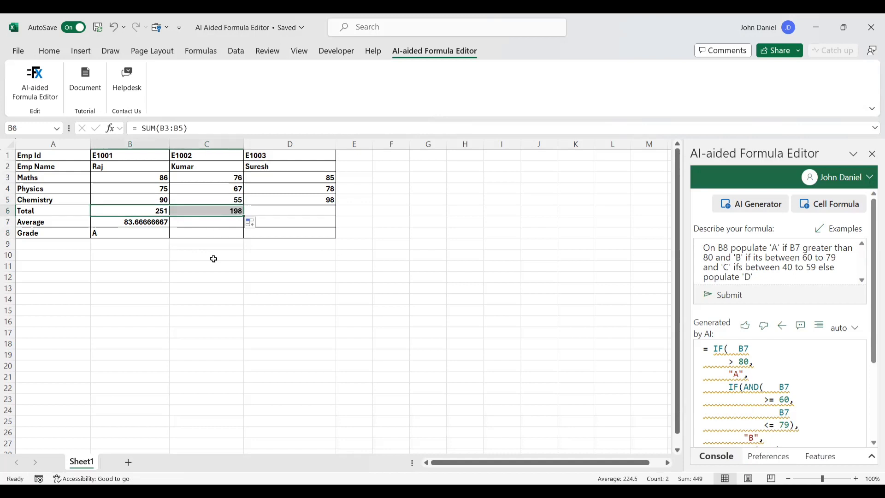
Fill the Average and Grade formulas from B7 and B8 across into C7 and C8
left_click(156, 221)
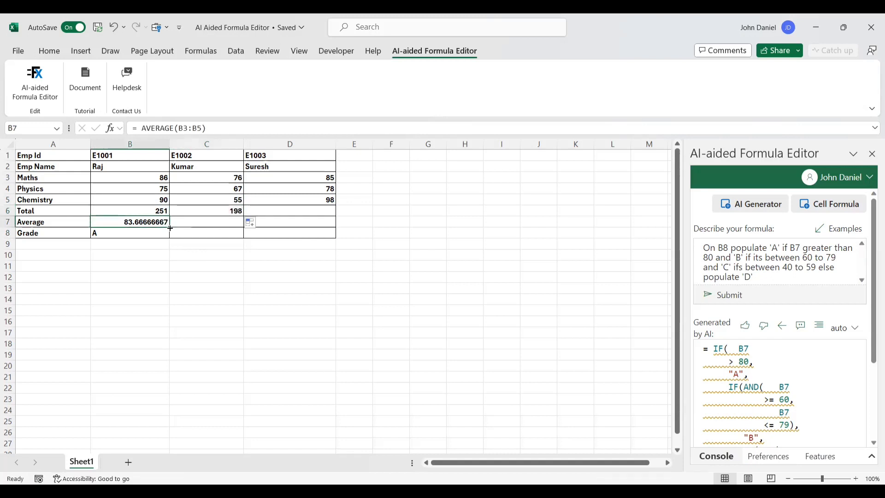
left_click_drag(169, 228, 240, 225)
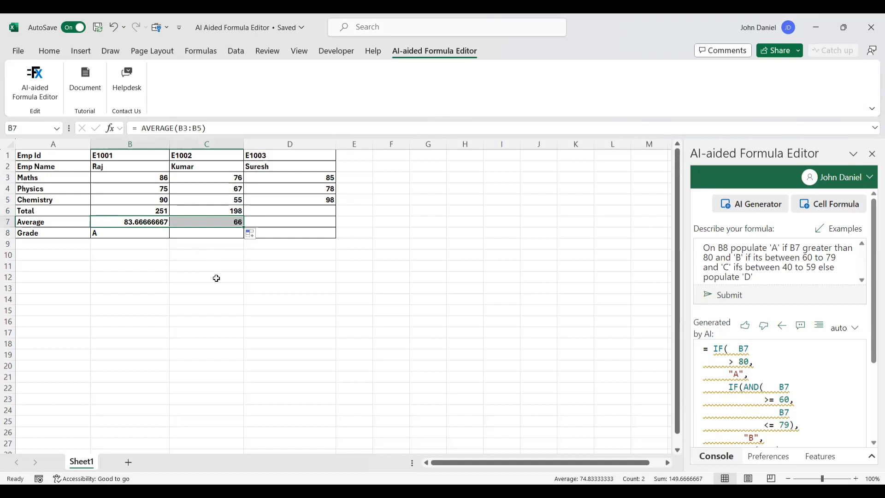
left_click(135, 235)
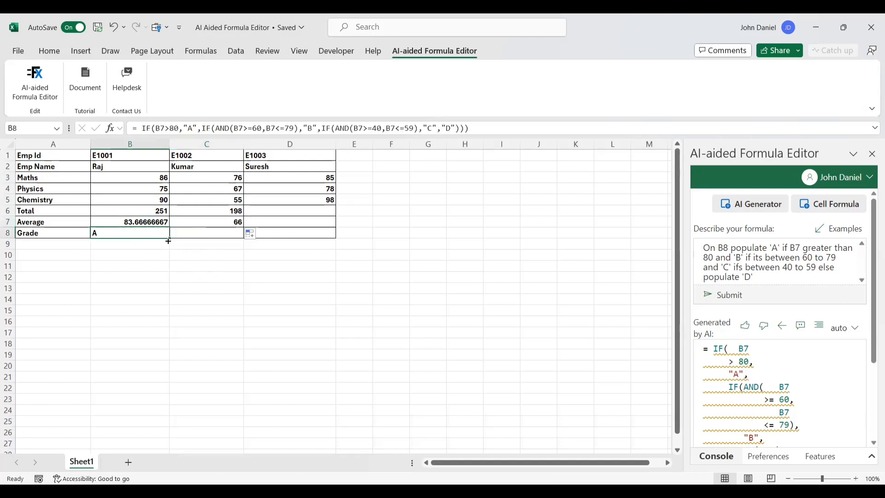
left_click_drag(168, 240, 210, 240)
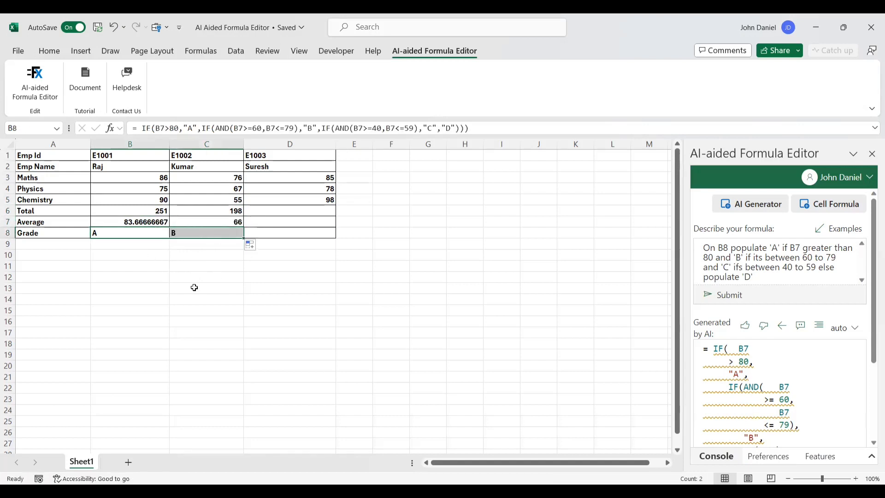
left_click(194, 287)
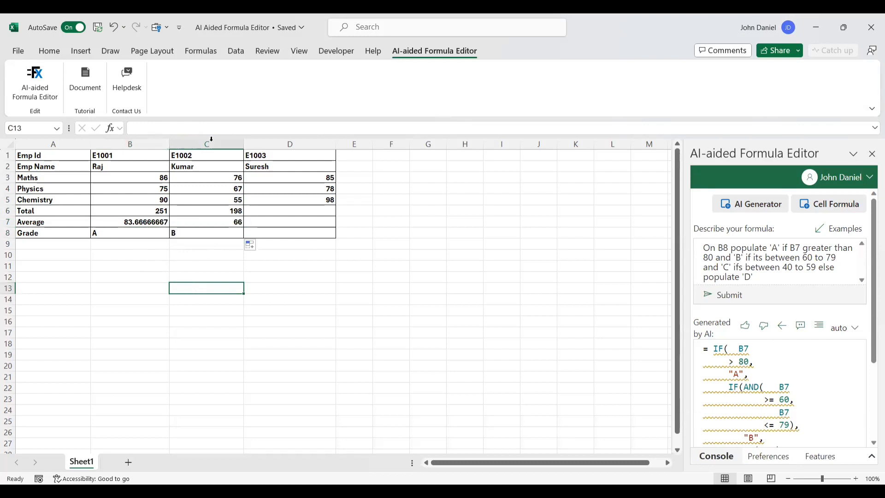
Fill the Total formula from C6 across into D6
left_click(222, 180)
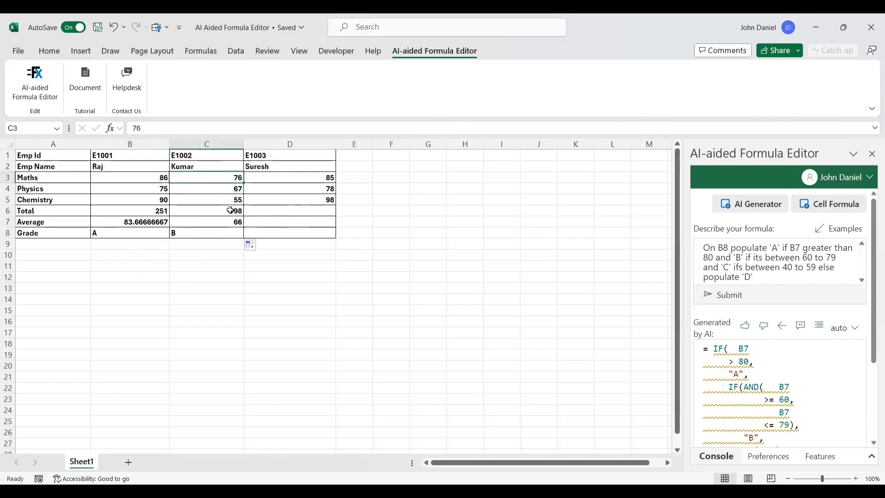
left_click(231, 211)
left_click_drag(244, 216, 305, 216)
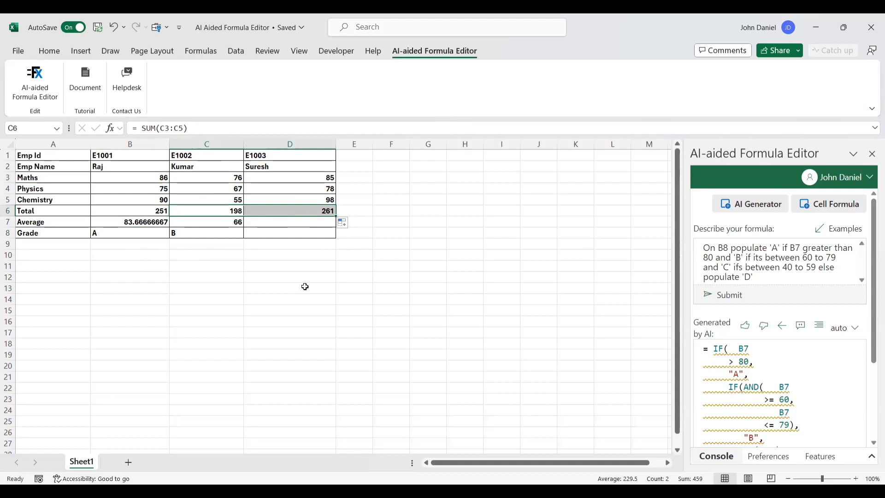
Fill the Average and Grade formulas from C7 and C8 across into D7 and D8
left_click(235, 222)
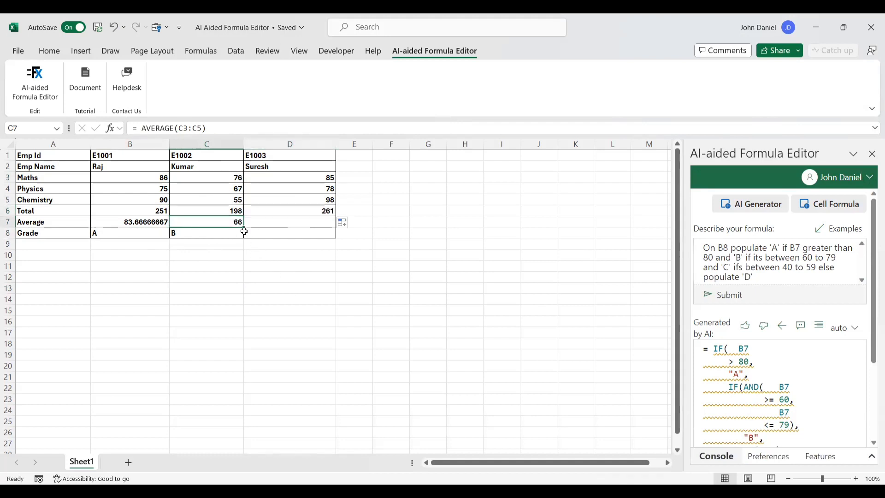
left_click_drag(244, 231, 302, 227)
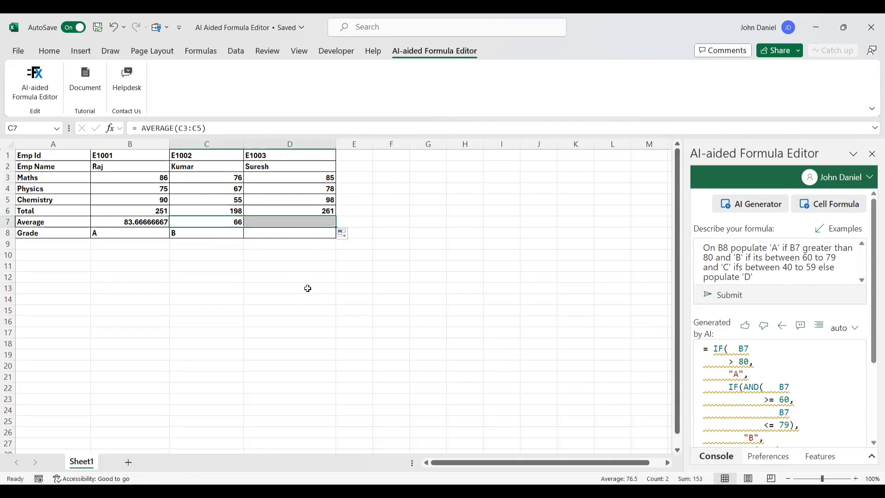
left_click(235, 235)
left_click_drag(244, 238, 302, 234)
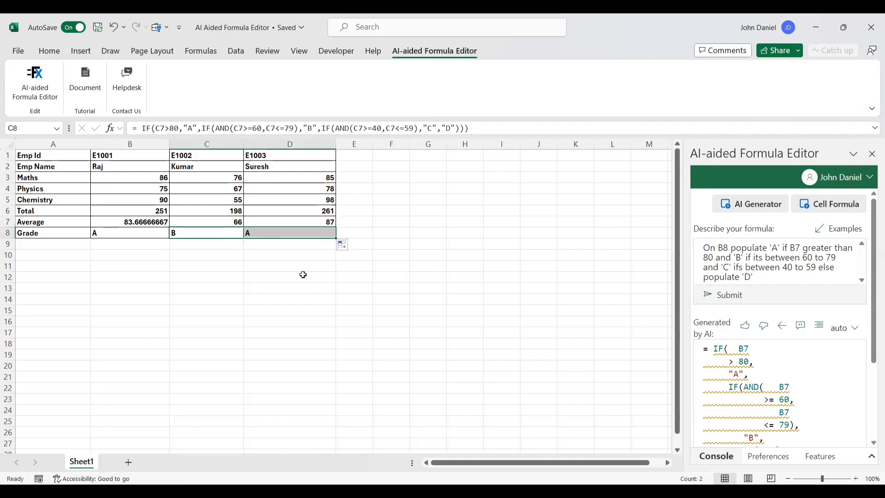
left_click(303, 277)
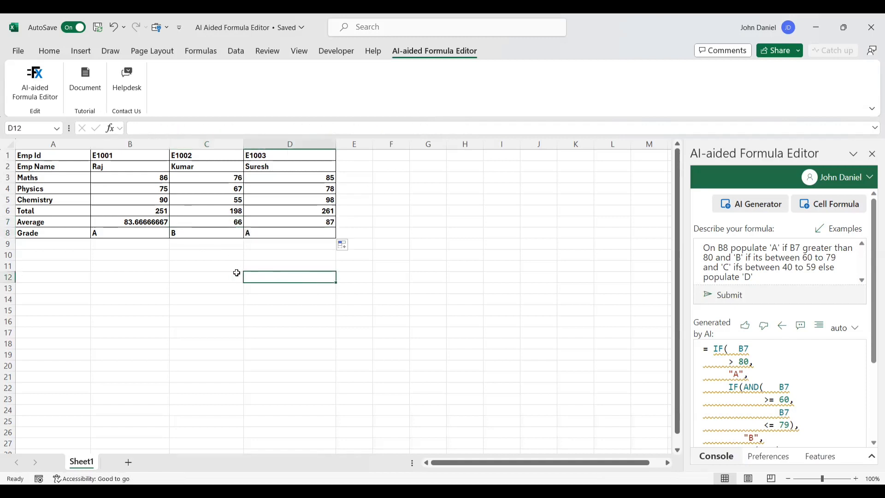
Test the formulas in column C by setting the Chemistry mark in C5 to 40 and the Physics mark in C4 to 90
left_click(222, 198)
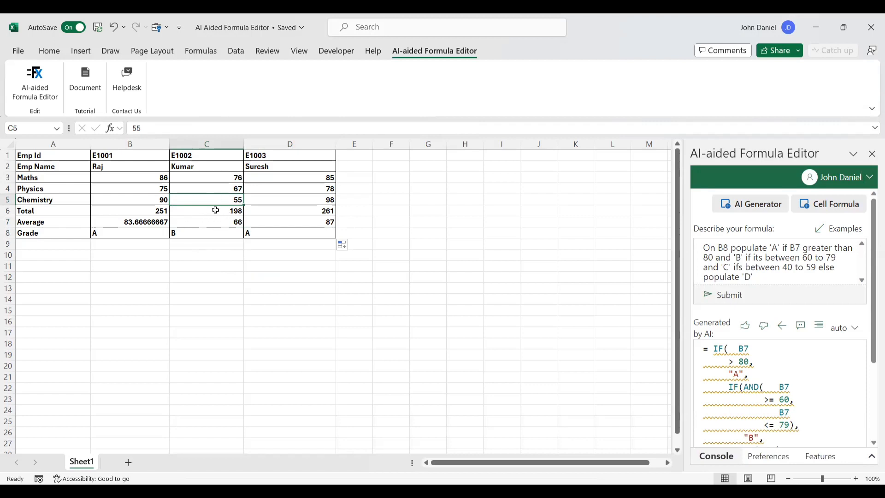
key("ctrl+z")
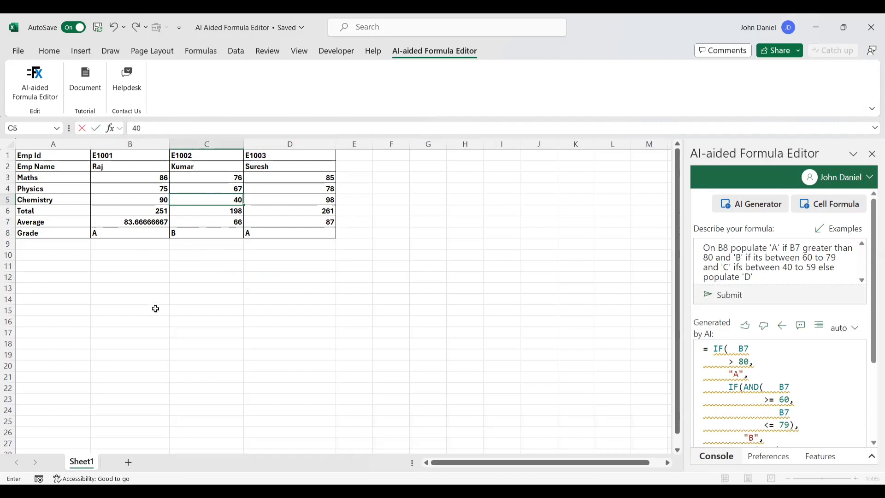
left_click(156, 308)
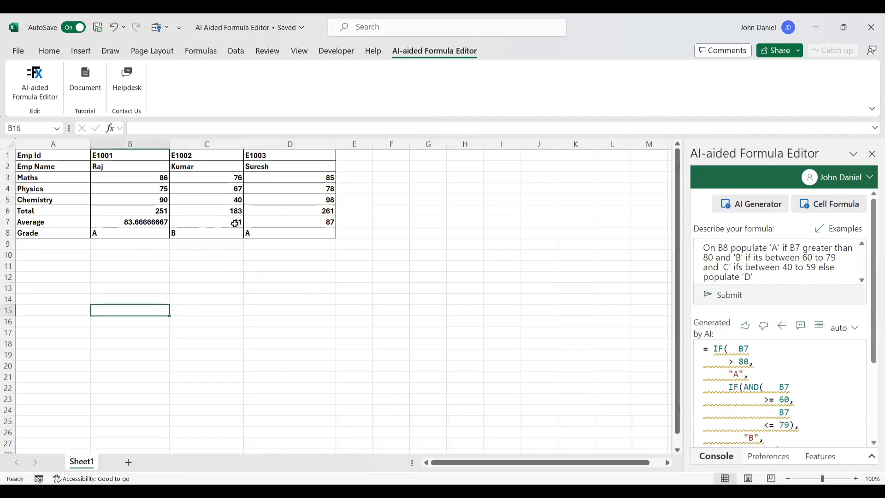
left_click(227, 189)
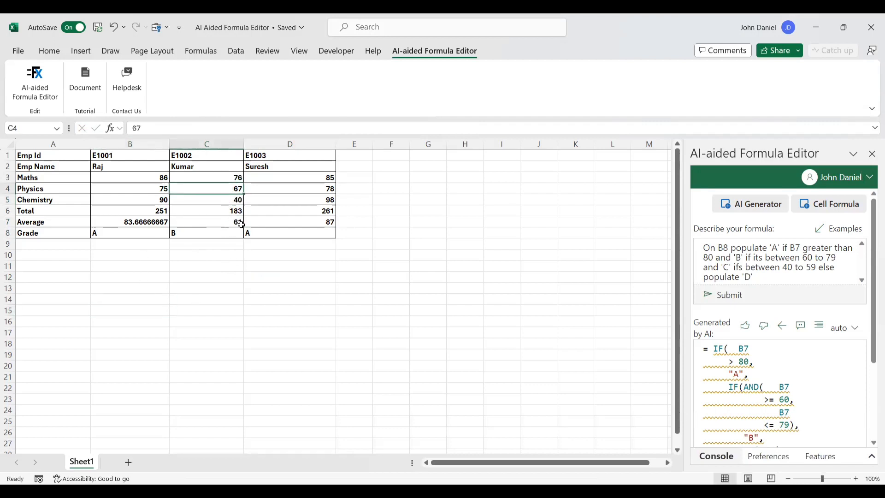
type("90")
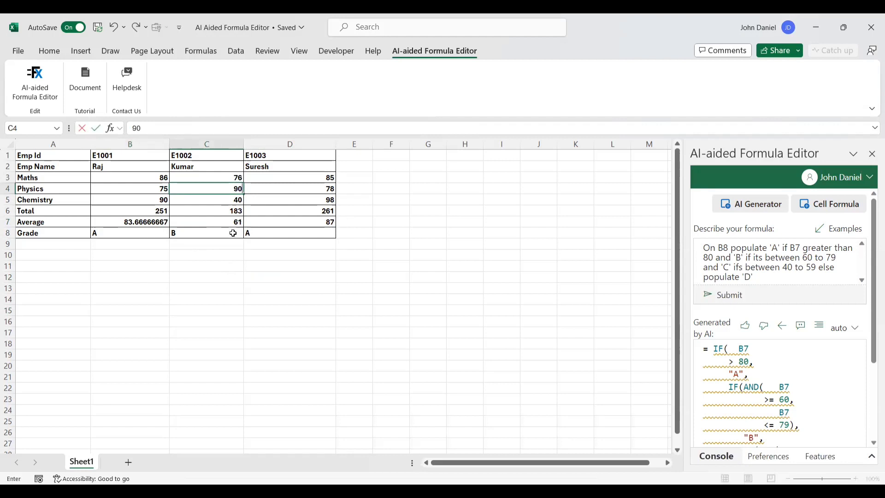
left_click(223, 286)
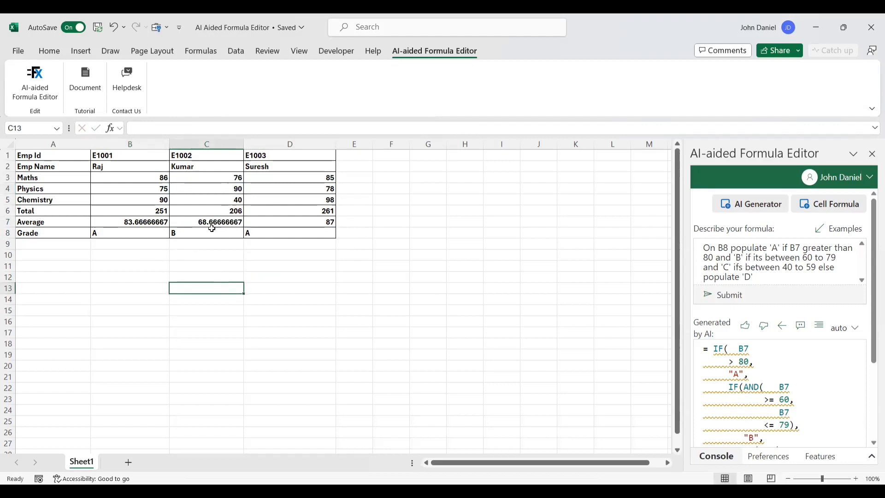
Check the Total and Average formulas in C6 and C7, and refill Average and Grade from B7 and B8 into column C
left_click(232, 213)
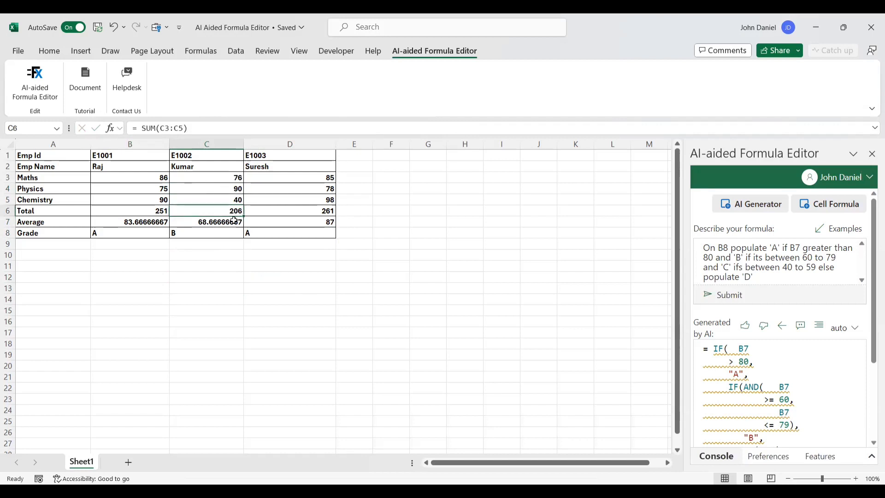
left_click(234, 221)
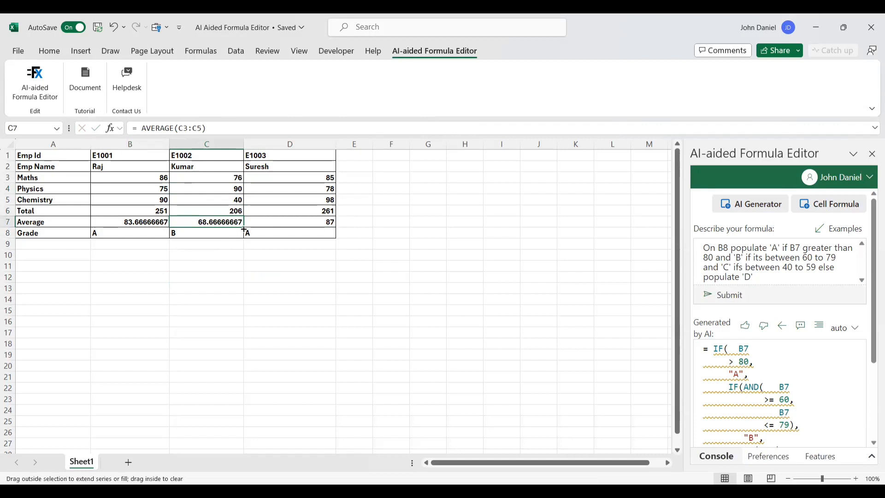
left_click(236, 211)
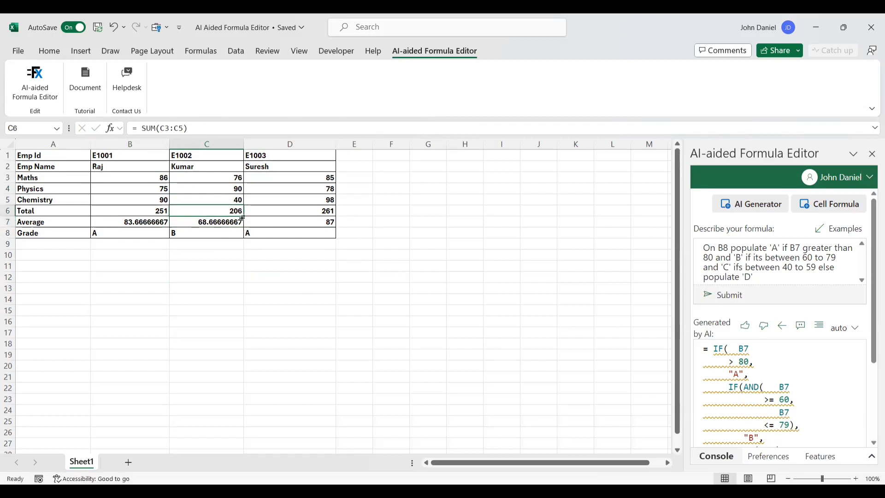
left_click(167, 225)
left_click_drag(169, 227, 210, 239)
left_click(159, 236)
left_click(204, 268)
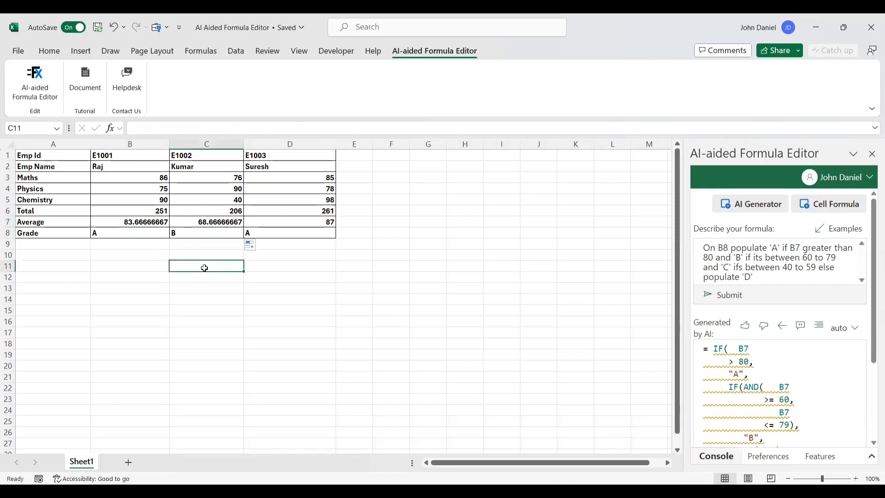
Set the Maths mark in C3 and the Chemistry mark in C5 to 90, and check the recalculated Average in C7
left_click(224, 177)
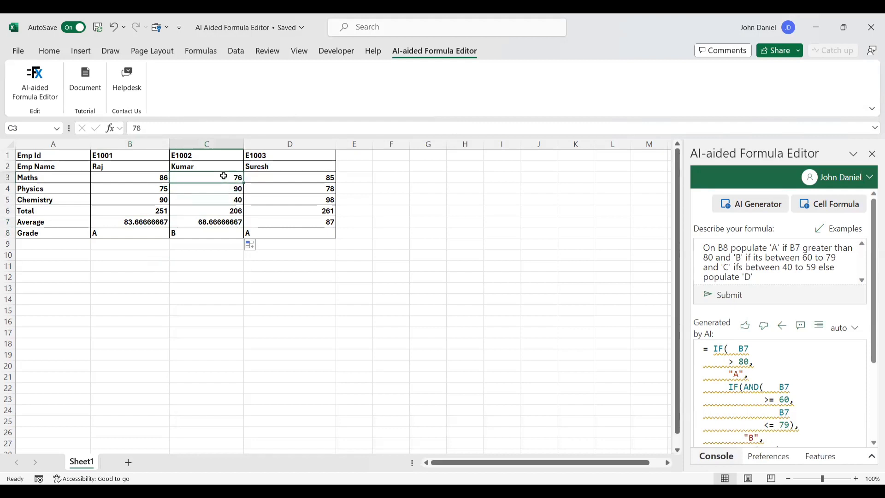
type("90")
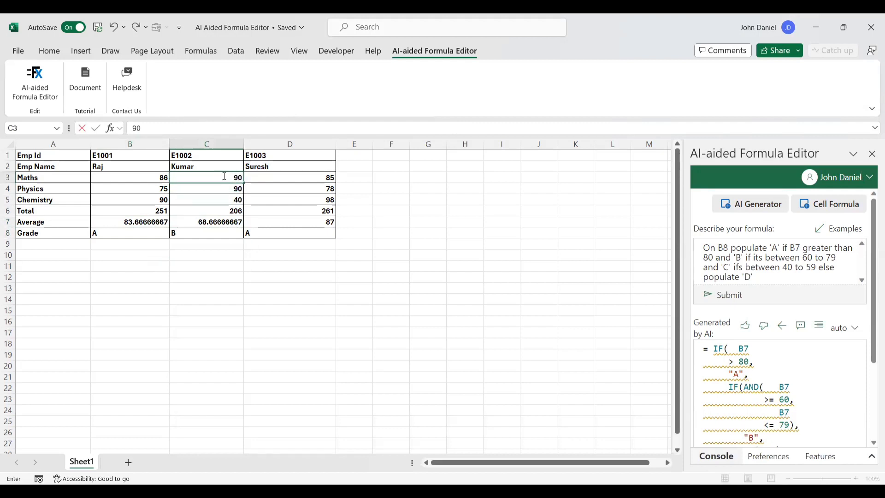
left_click(220, 199)
type("90")
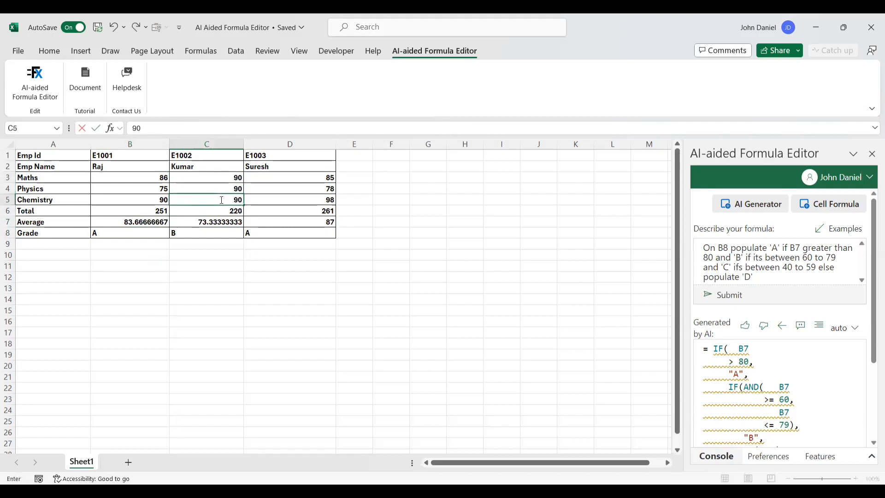
left_click(236, 277)
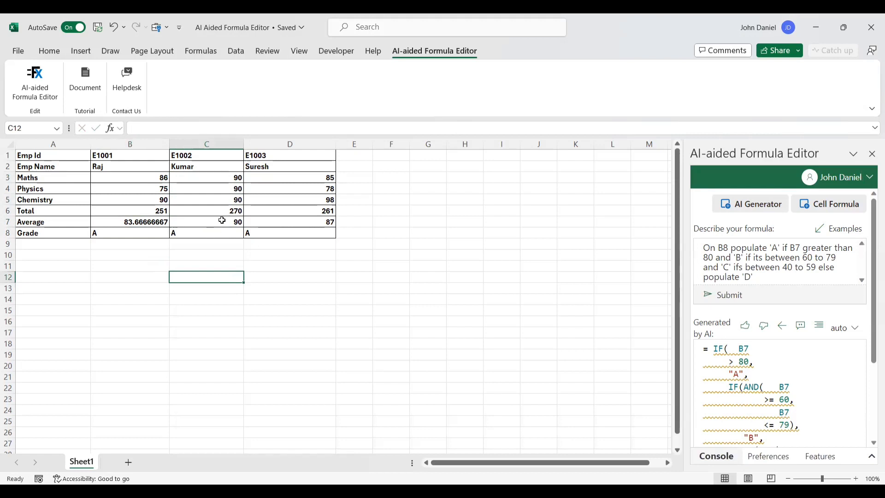
left_click(222, 220)
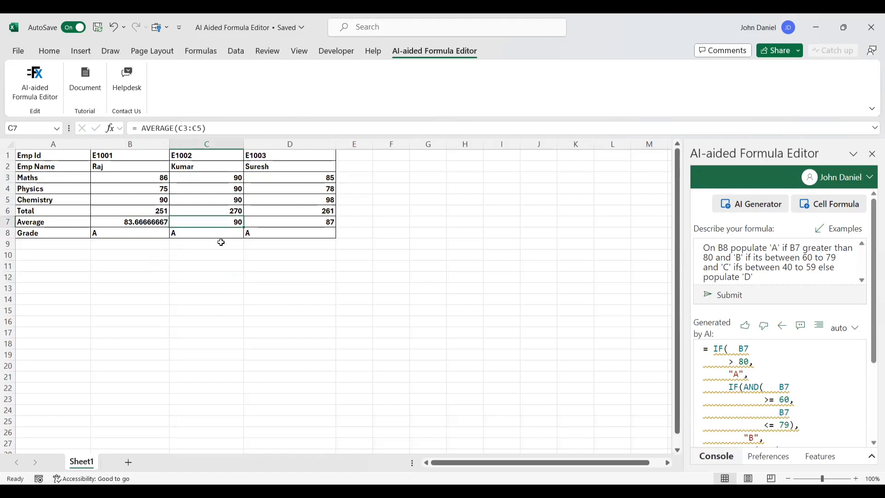
left_click(218, 259)
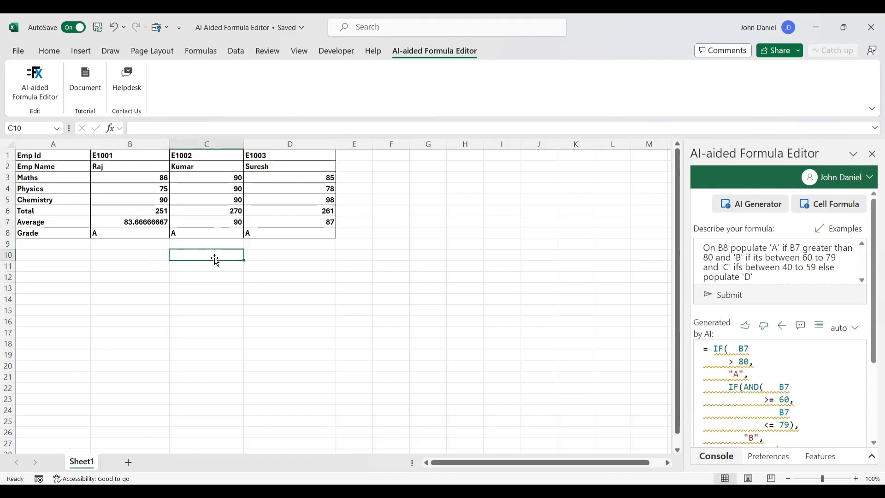
Set the marks in column D to 25 for Maths, 35 for Physics and 35 for Chemistry
left_click(317, 178)
type("25")
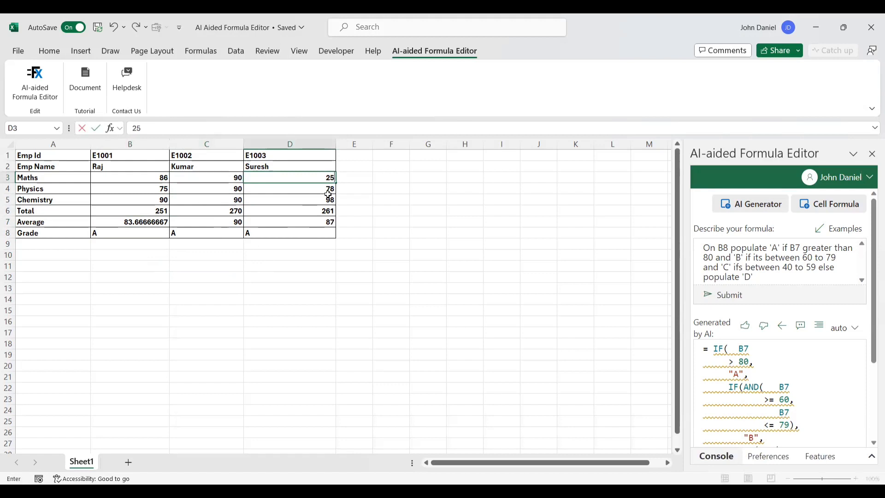
key("Return")
type("35")
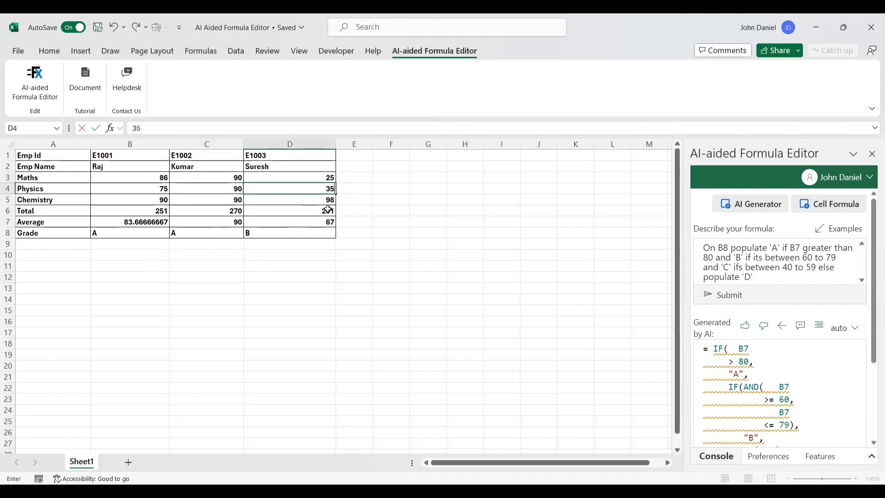
key("Return")
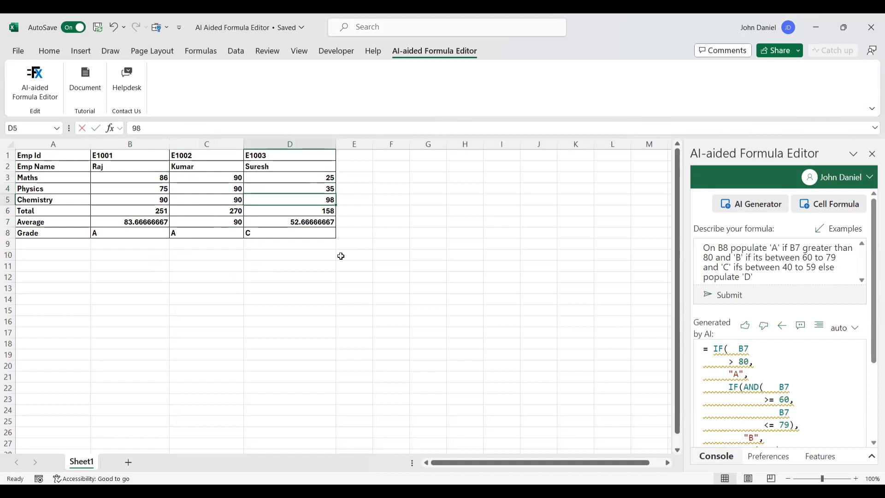
type("35")
left_click(281, 298)
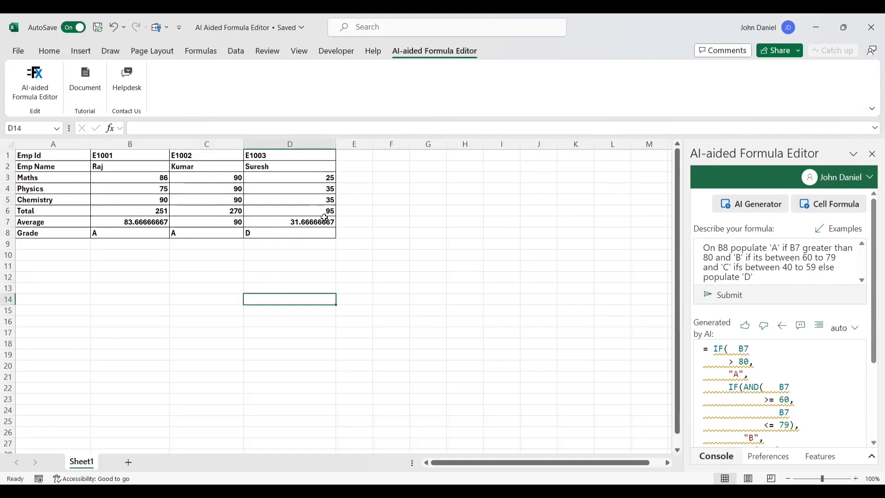
Set the Maths mark in B3 and the Physics mark in C4 to 100
left_click(153, 175)
type("100")
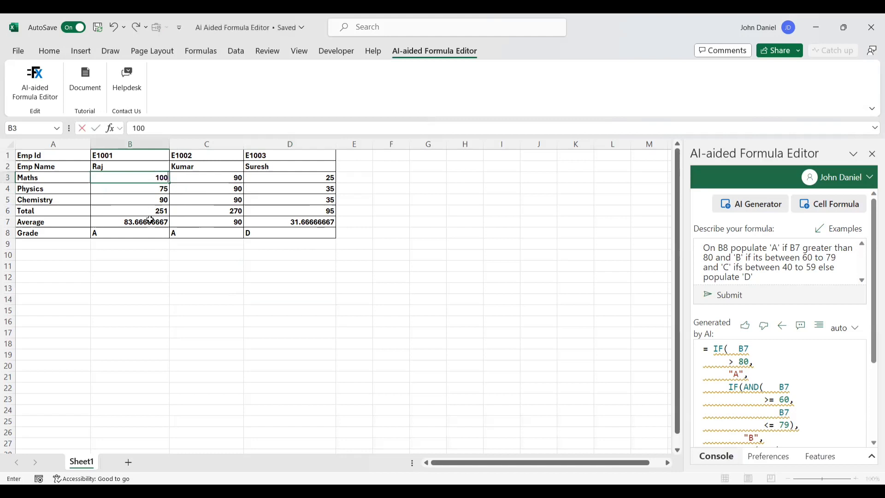
left_click(148, 309)
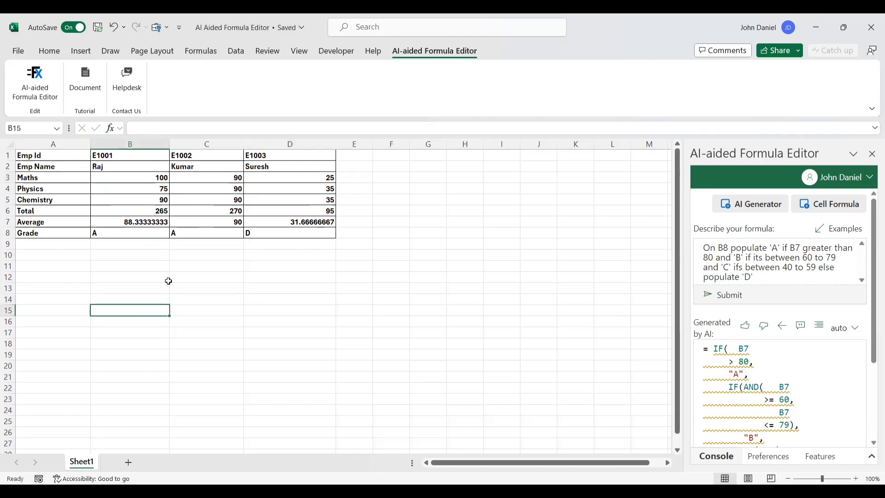
left_click(217, 189)
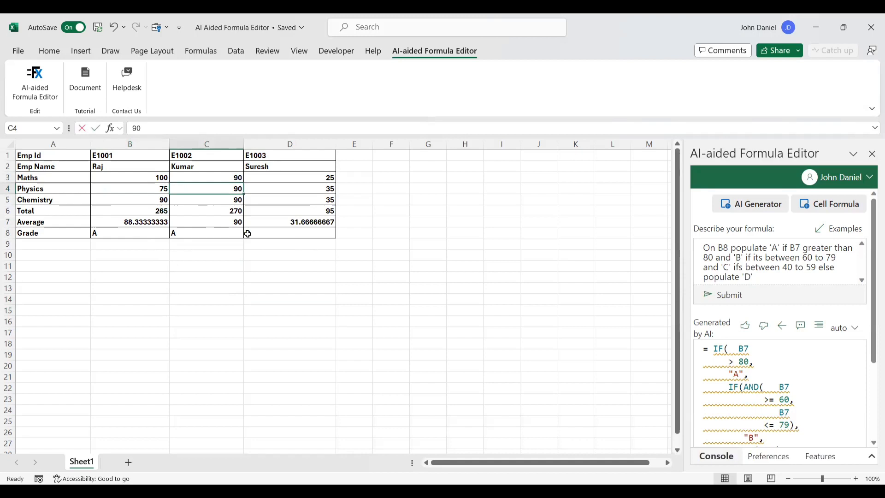
type("100")
left_click(226, 275)
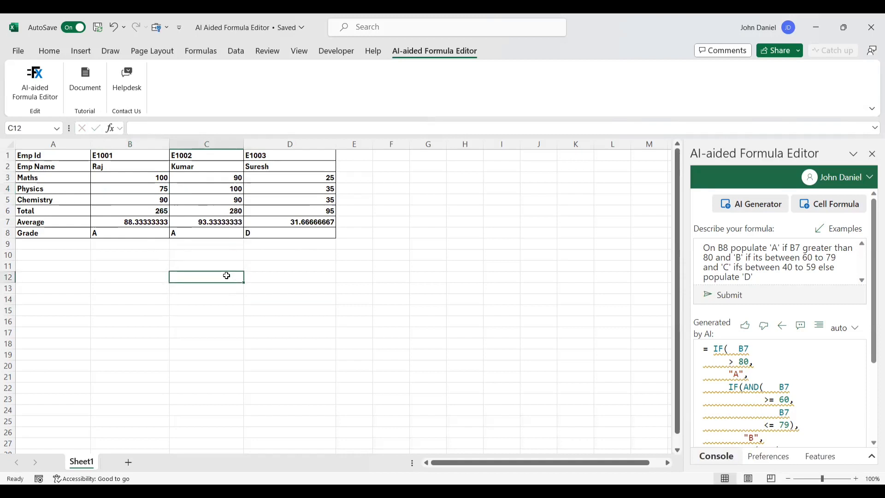
Set the Chemistry mark in D5 to 100 and review the remaining conditions of the generated grade formula
left_click(318, 201)
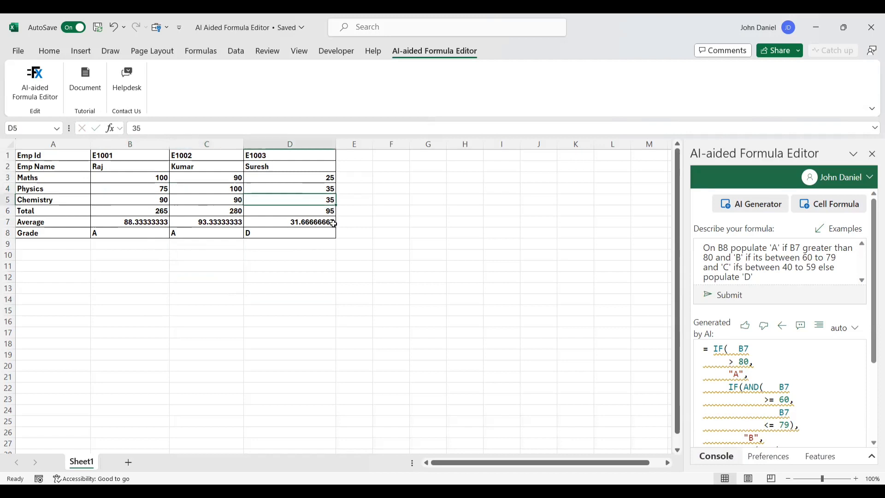
type("100")
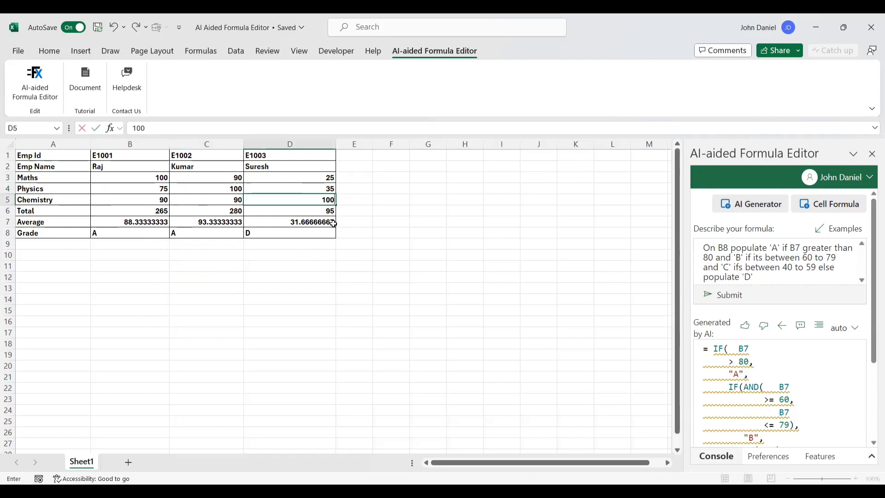
left_click(339, 296)
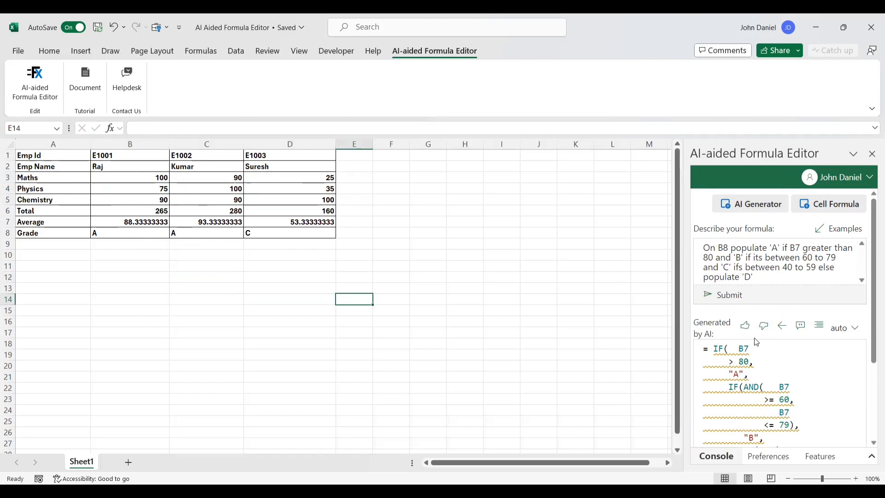
scroll(779, 329, "down", 1)
scroll(779, 329, "down", 1)
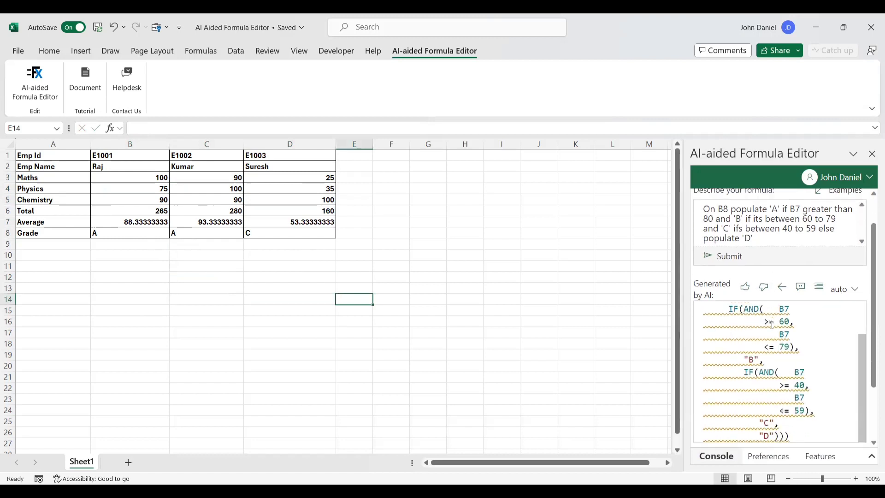
mouse_move(771, 330)
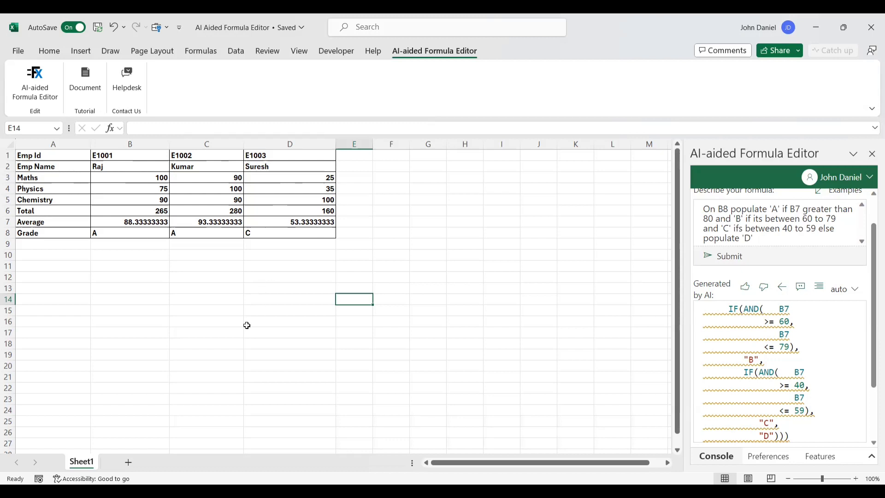
Re-enter the Maths mark in D3 as 25
left_click(316, 199)
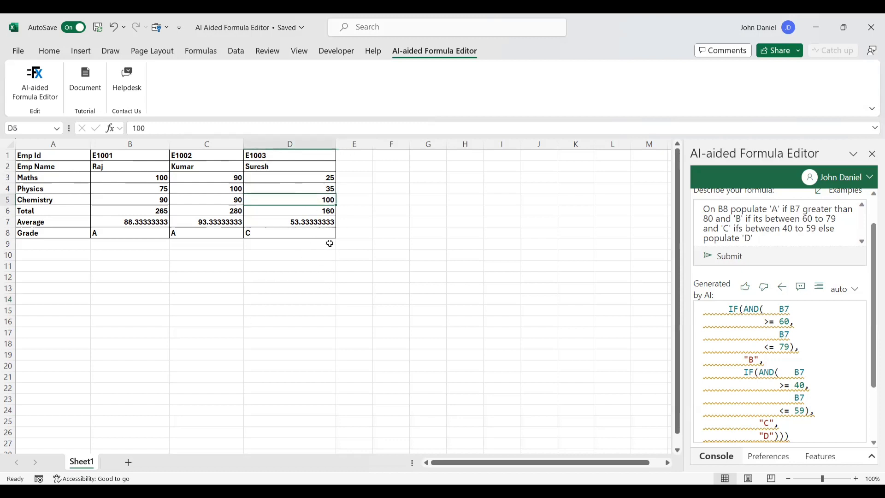
left_click(326, 179)
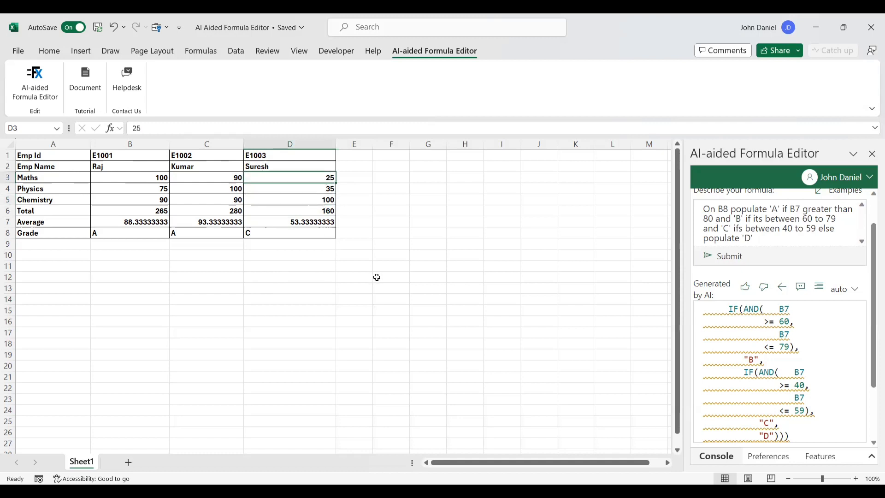
type("35")
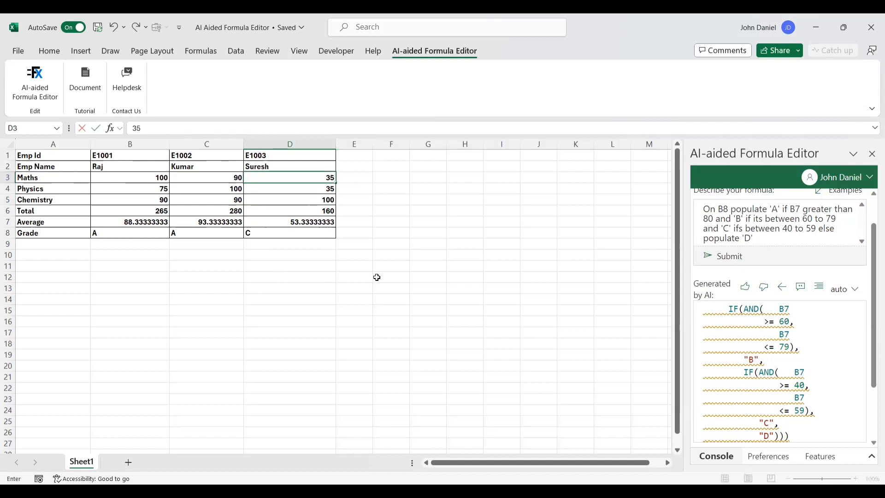
key("BackSpace")
key("BackSpace")
type("25")
left_click(296, 297)
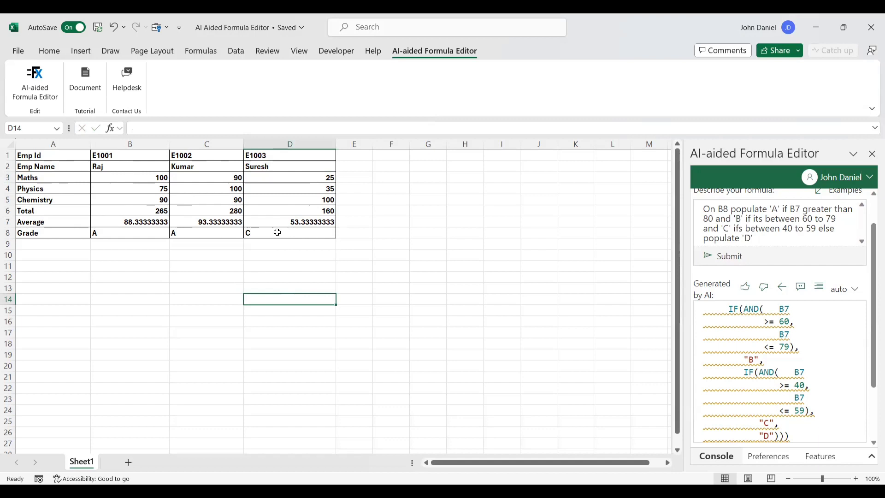
left_click(35, 244)
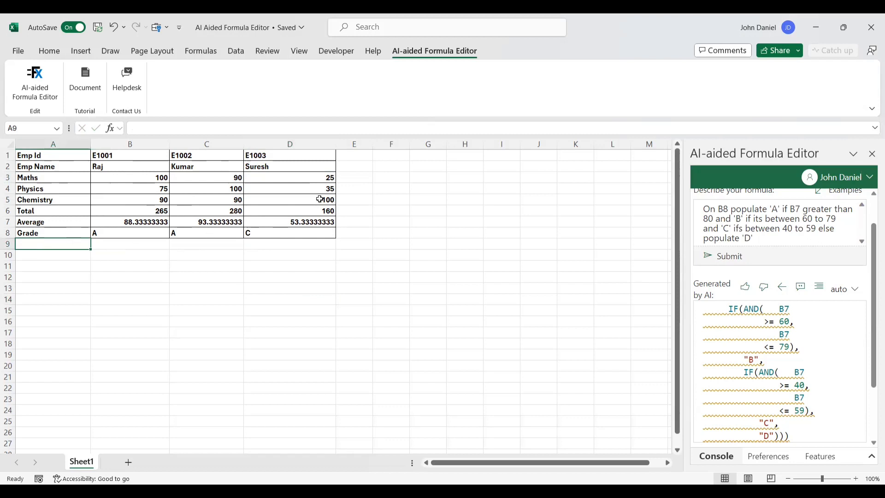
left_click(307, 177)
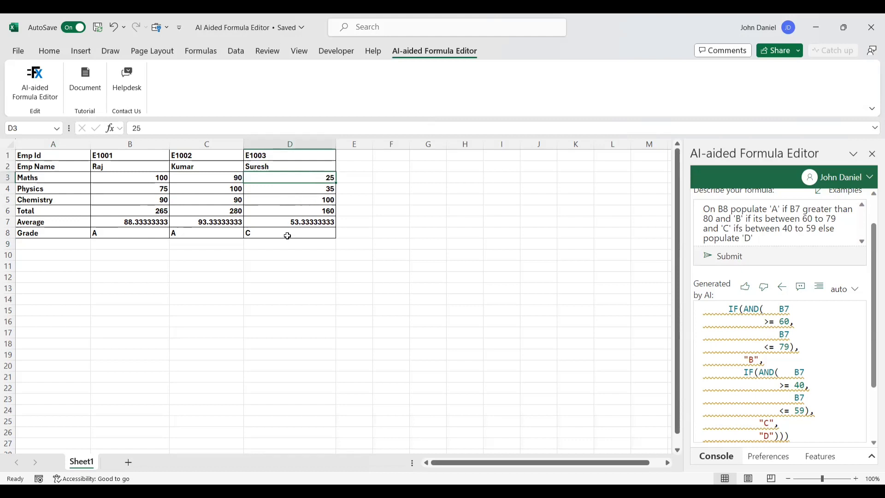
left_click(67, 246)
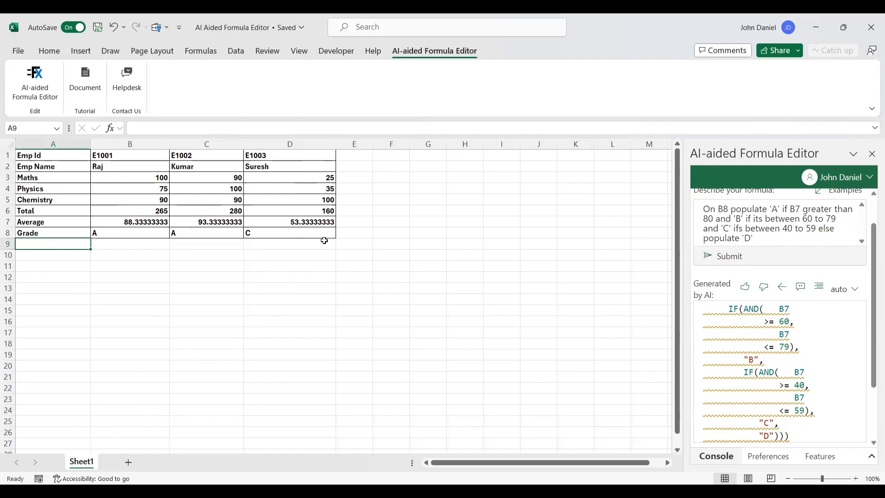
left_click(290, 211)
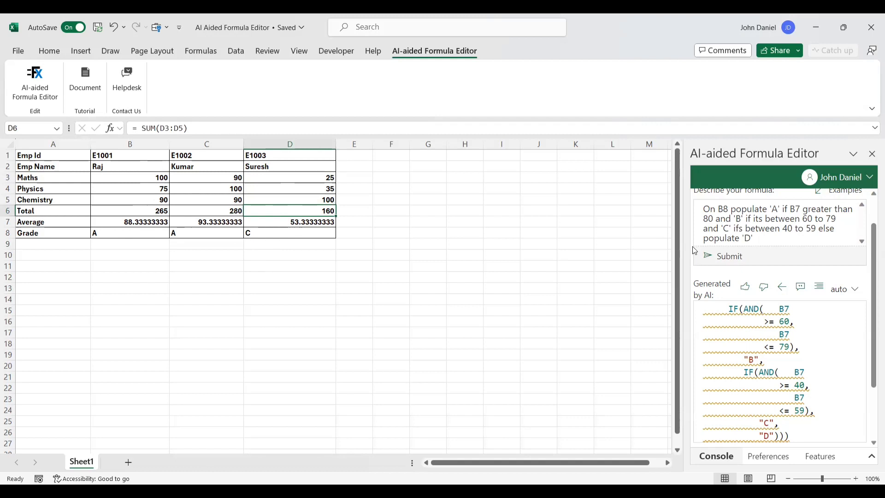
left_click(731, 222)
left_click(112, 155)
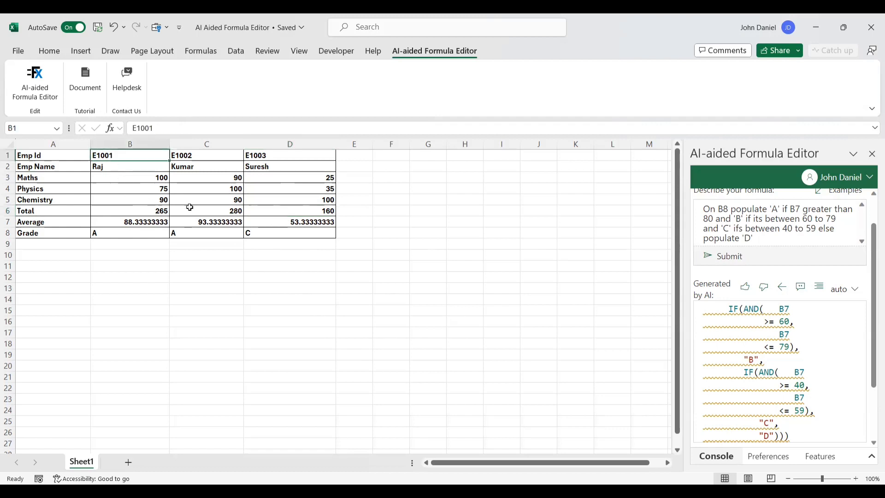
Set the Physics mark in D4 to 2 and the Chemistry mark in D5 to 25, and check the Grade formula in D8
left_click(310, 188)
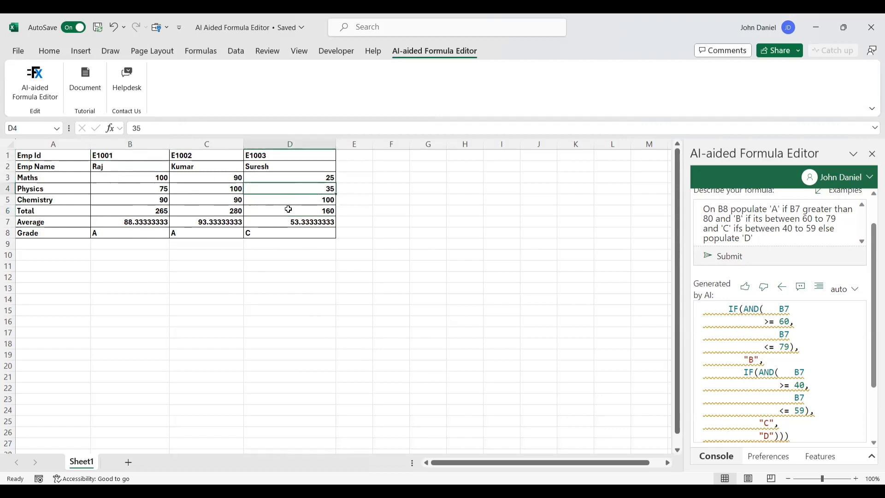
type("2")
key("Return")
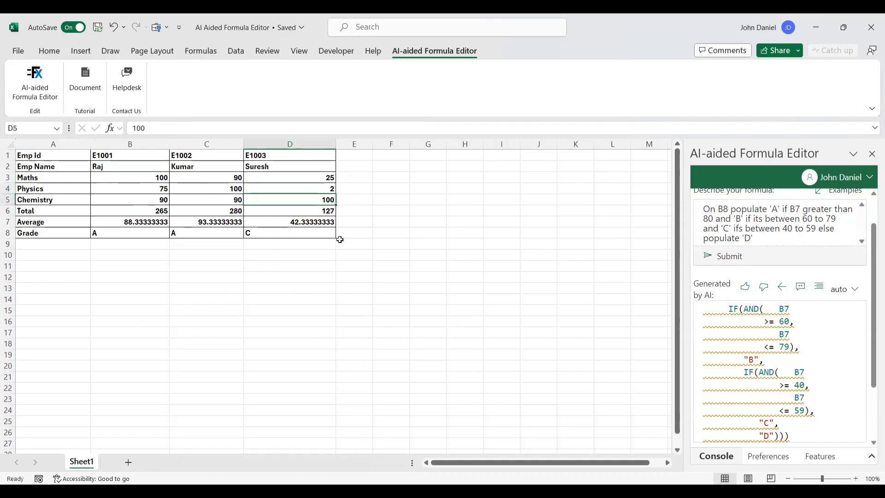
type("25")
left_click(325, 288)
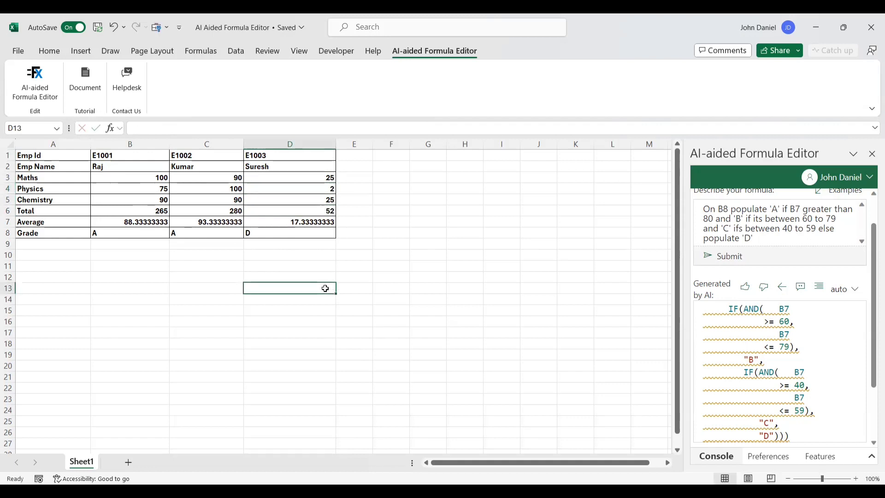
left_click(267, 230)
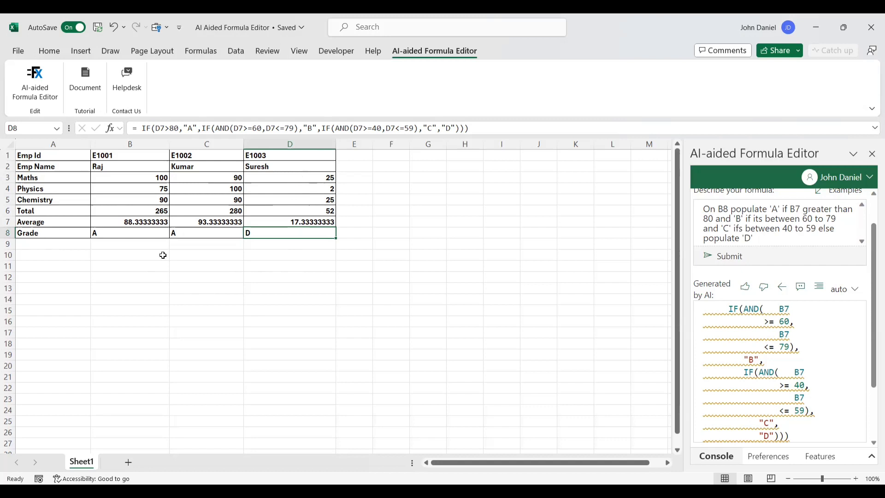
left_click(44, 248)
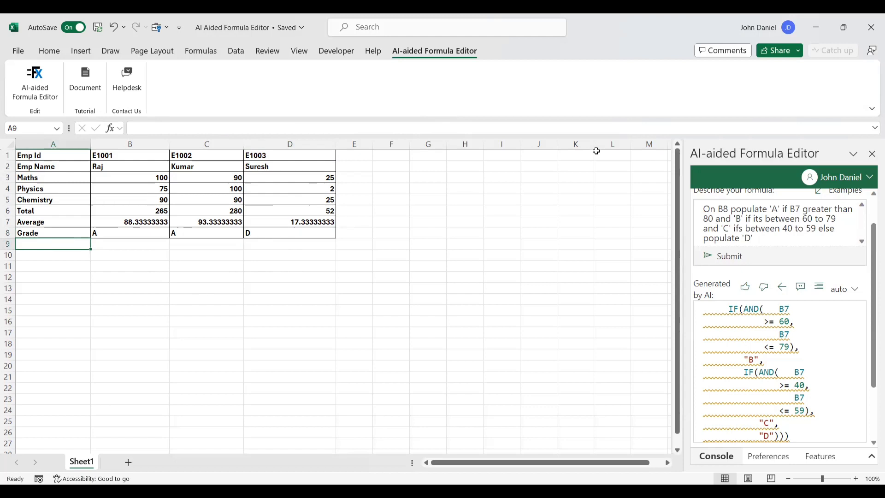
key("alt+Tab")
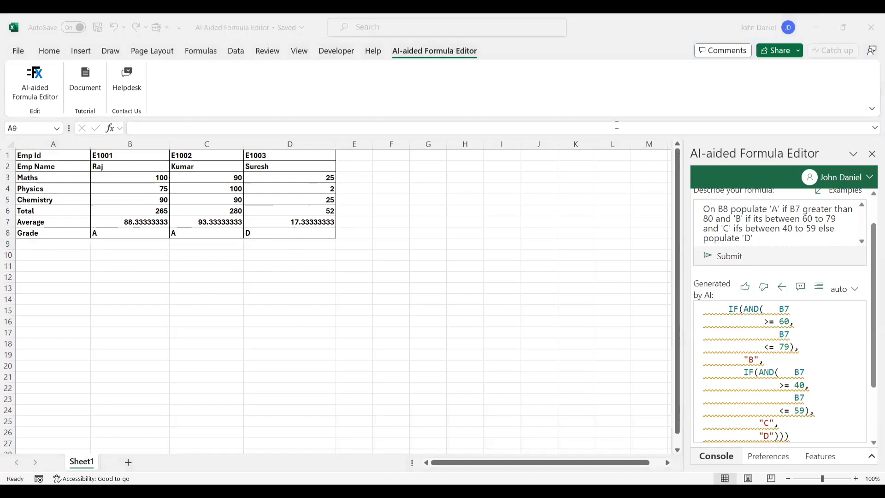